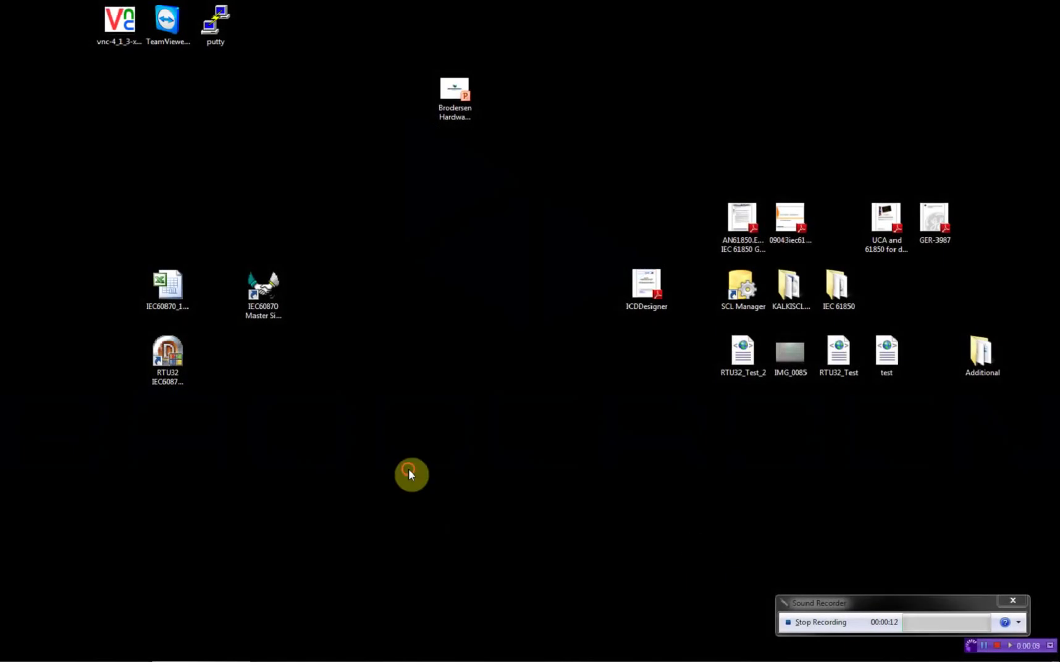
Open the IEC60870_101Slave_example_V131 workbook from the desktop.
left_click(174, 281)
double_click(174, 281)
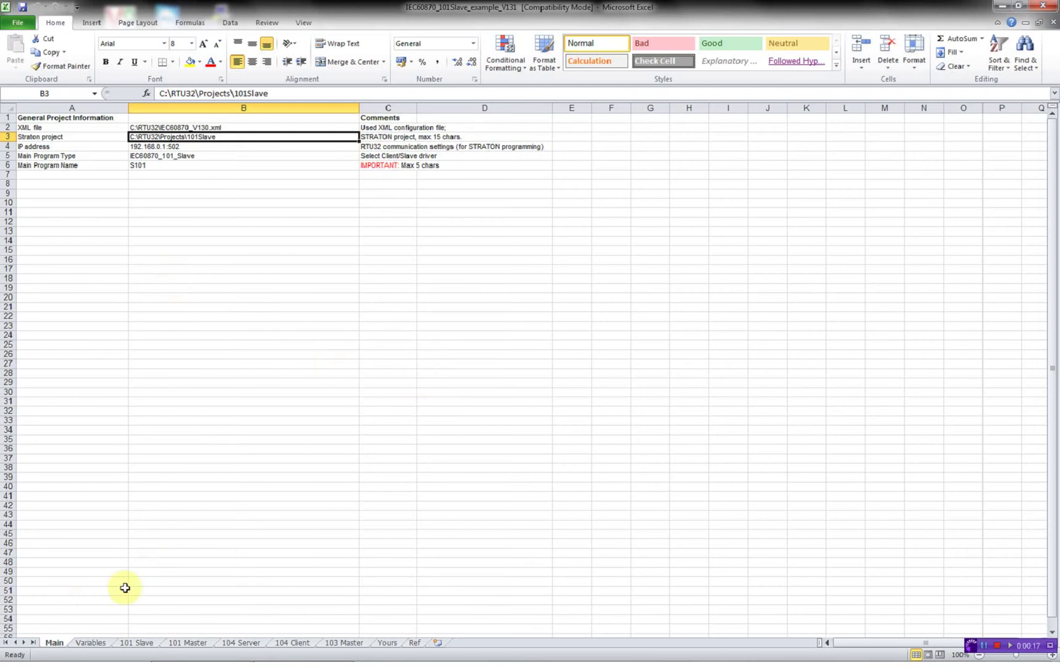
Look through the Variables, 101 Slave, 101 Master and Main sheets to see how the workbook is organised.
left_click(86, 644)
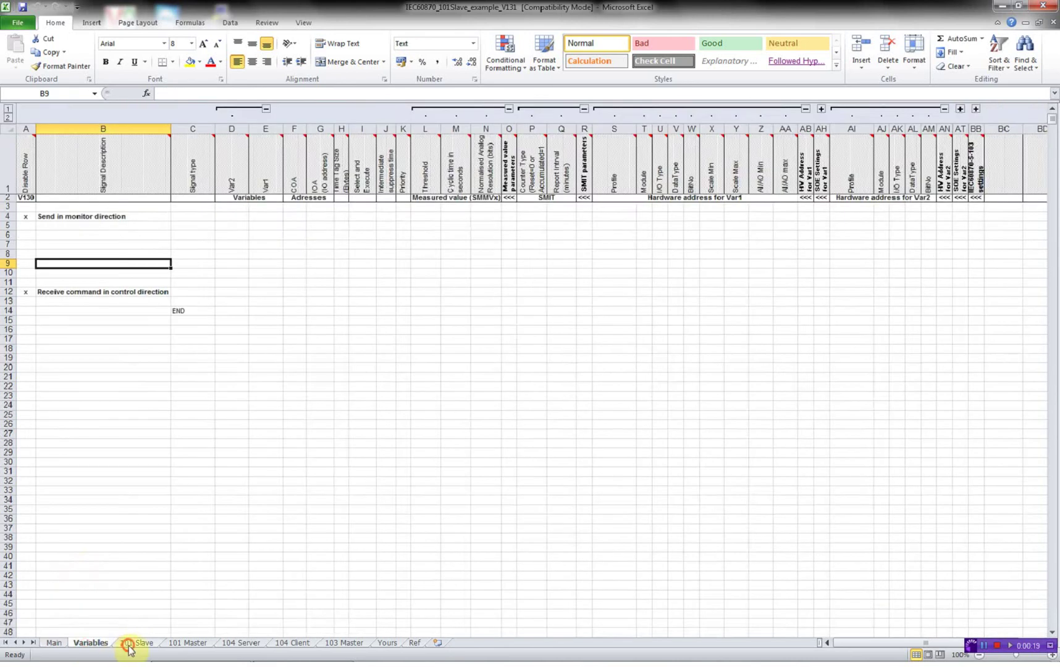
left_click(131, 645)
left_click(180, 643)
left_click(148, 645)
left_click(93, 643)
left_click(64, 643)
left_click(94, 643)
left_click(134, 645)
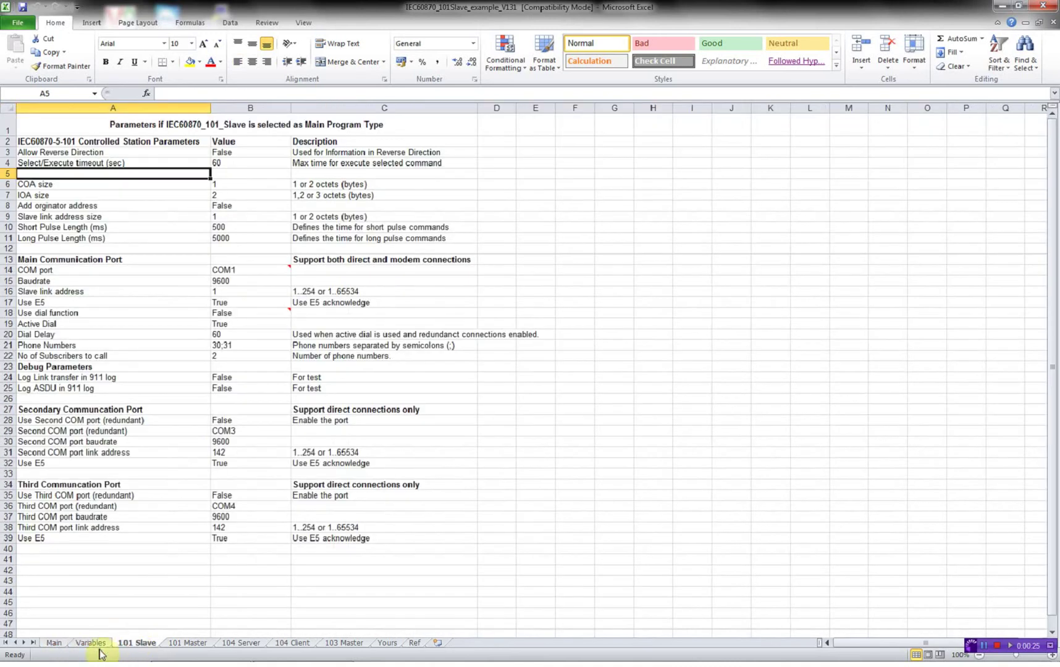
On the Main sheet, change the Straton project path to C:\RTU32\Projects\Station001.
left_click(60, 645)
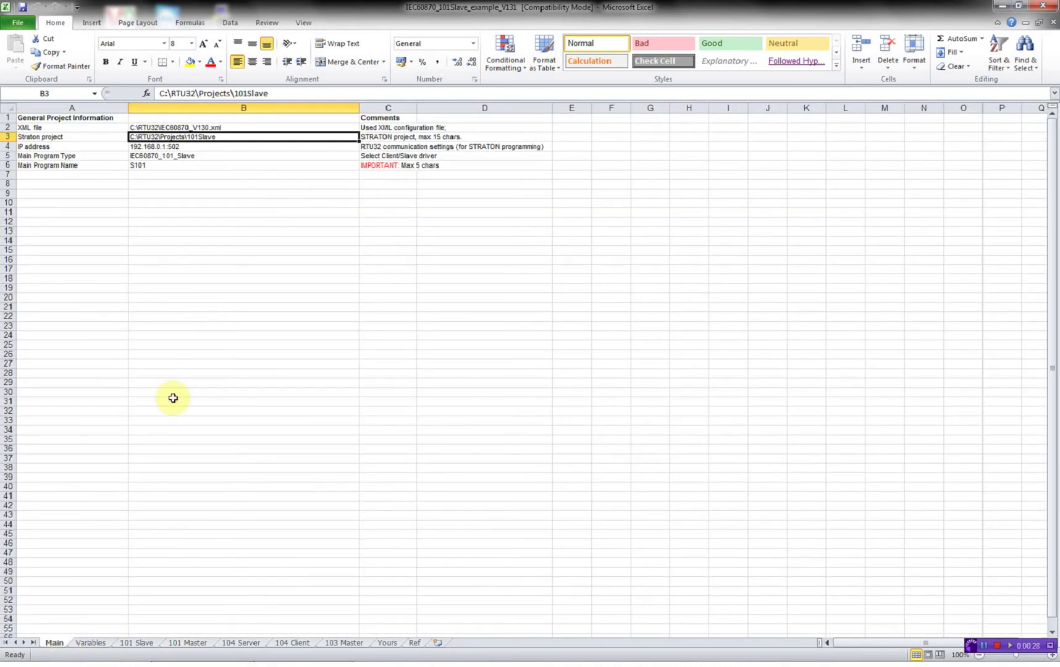
double_click(242, 137)
key("shift+Left")
key("shift+Left")
key("shift+Left")
key("shift+Left")
key("shift+Left")
key("shift+Left")
key("shift+Left")
key("shift+Left")
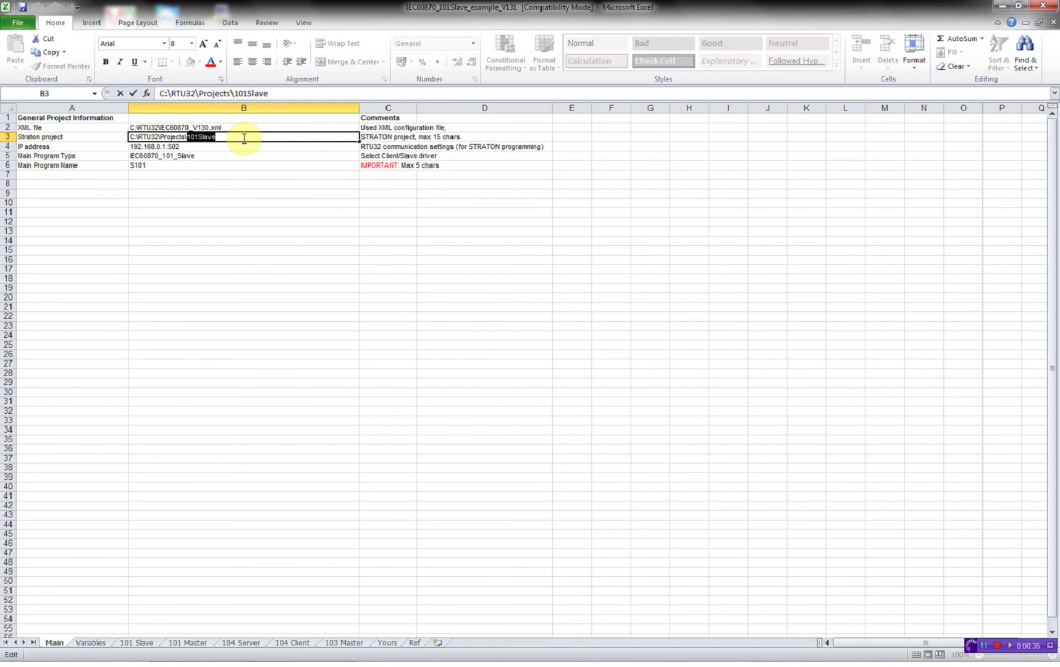
type("Station001")
key("Return")
Set the RTU32 IP address on the Main sheet to 192.168.0.119:502.
key("F2")
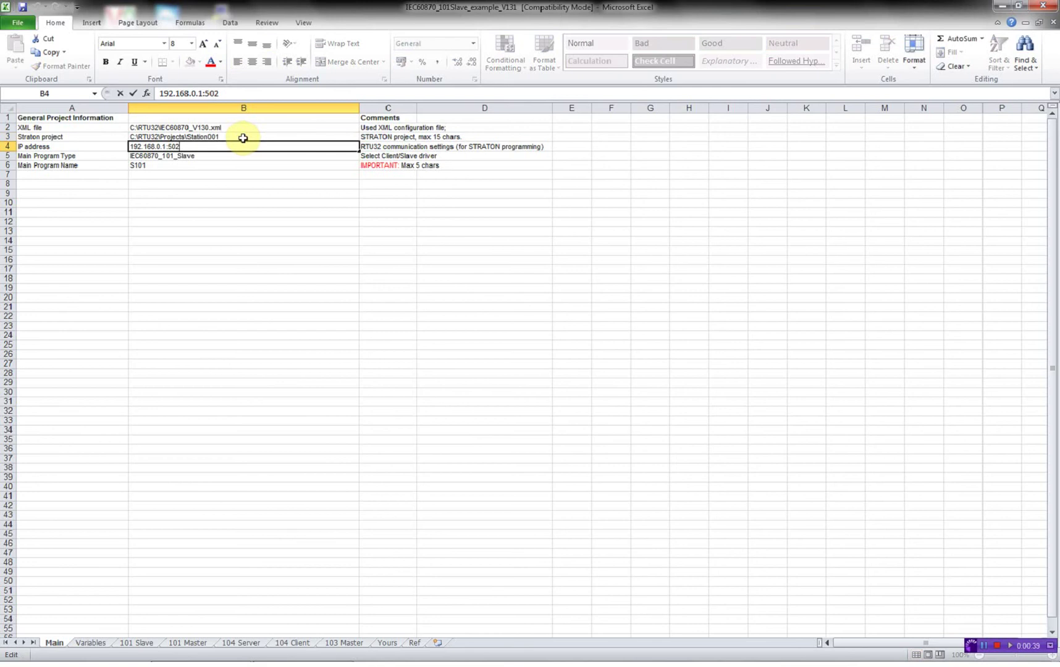
key("Left")
key("Left")
type("19")
key("Return")
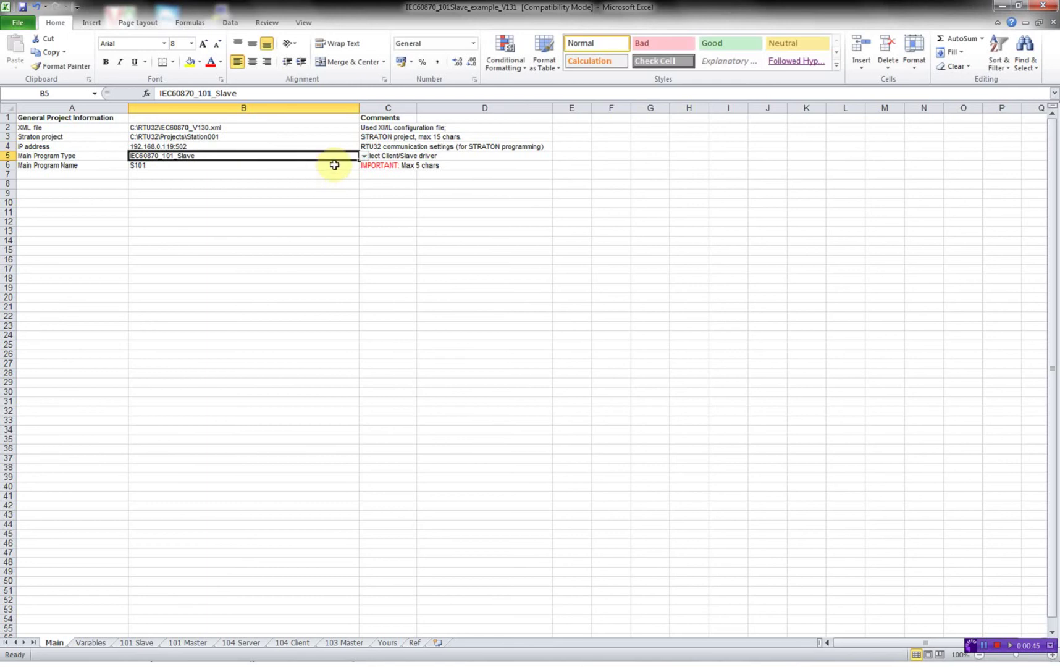
Choose IEC60870_101_Slave as the Main Program Type and set the Main Program Name to S001.
left_click(364, 156)
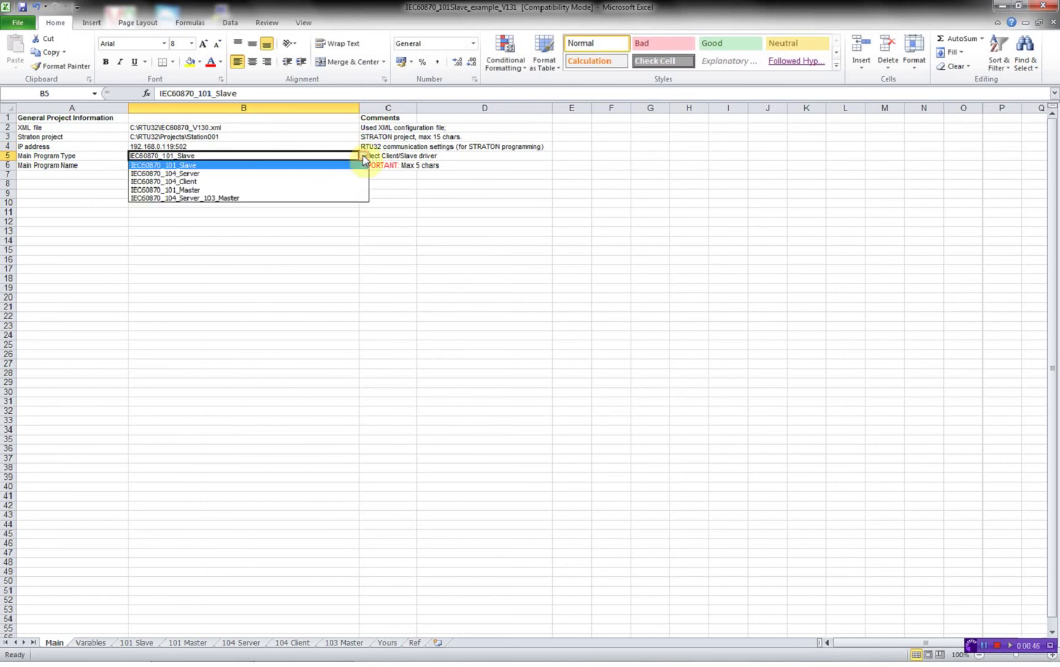
left_click(273, 165)
left_click(272, 166)
double_click(273, 166)
double_click(273, 166)
type("S001")
key("Return")
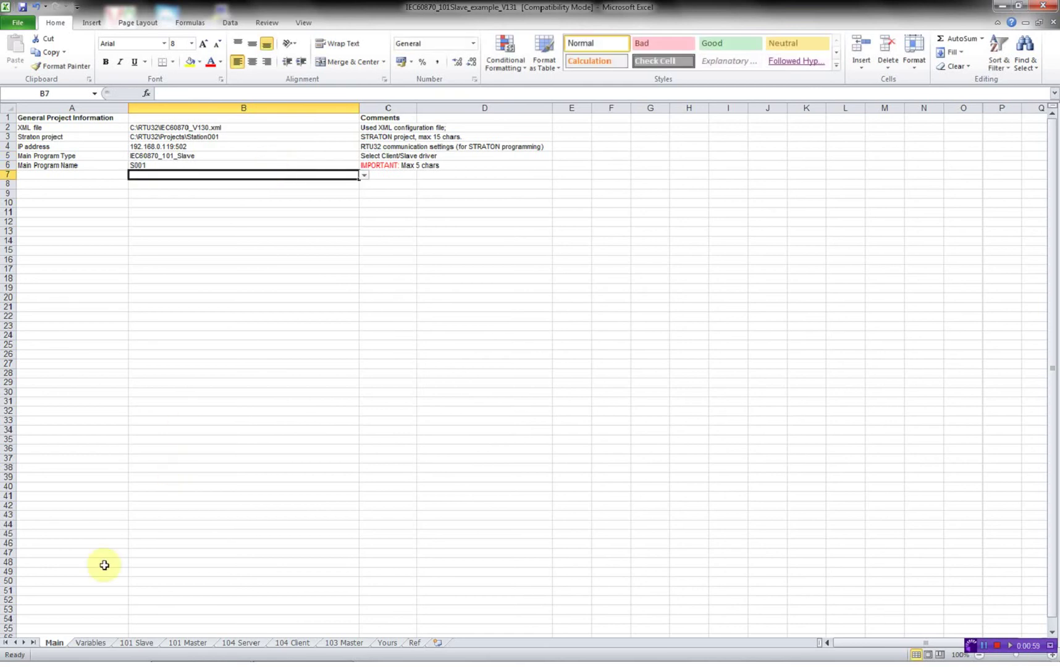
On the Variables sheet, enter the monitor-direction signal descriptions Local/Remote, Door switch, AC Supply Monitor and DC Supply Monitor in B5:B8.
left_click(90, 643)
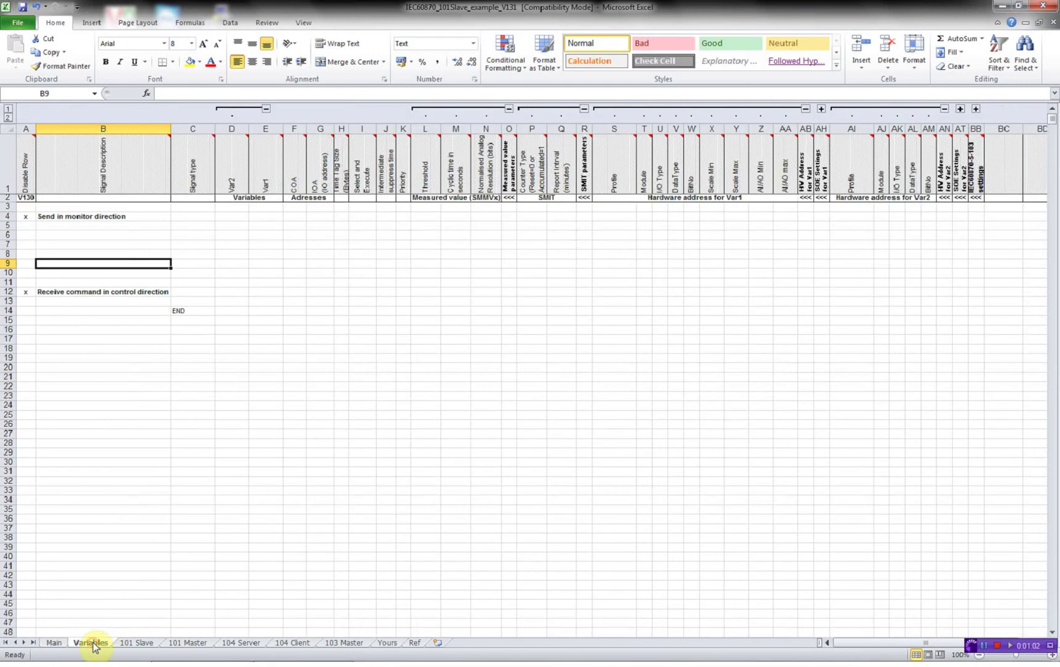
left_click(79, 227)
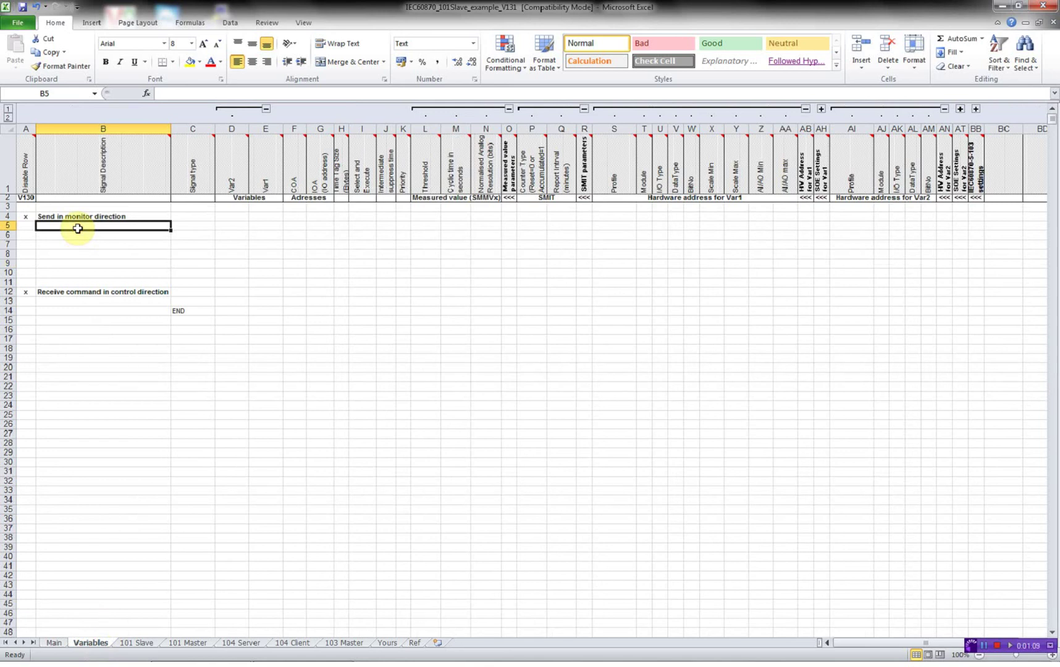
type("Local/Remote")
key("Return")
type("Dor")
type("r switch")
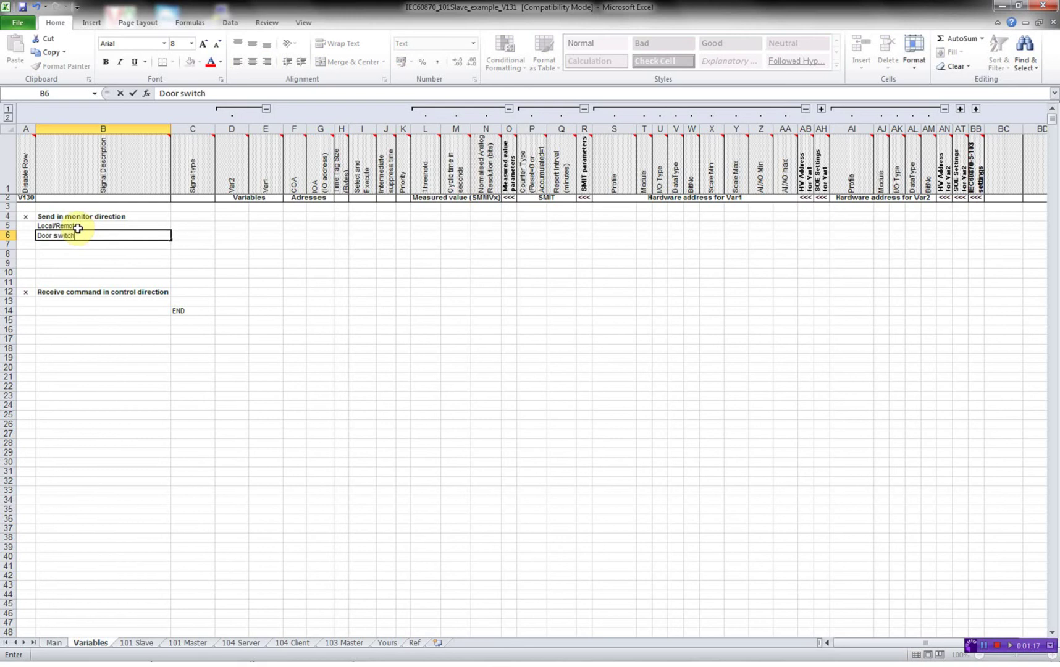
key("Return")
type("AC")
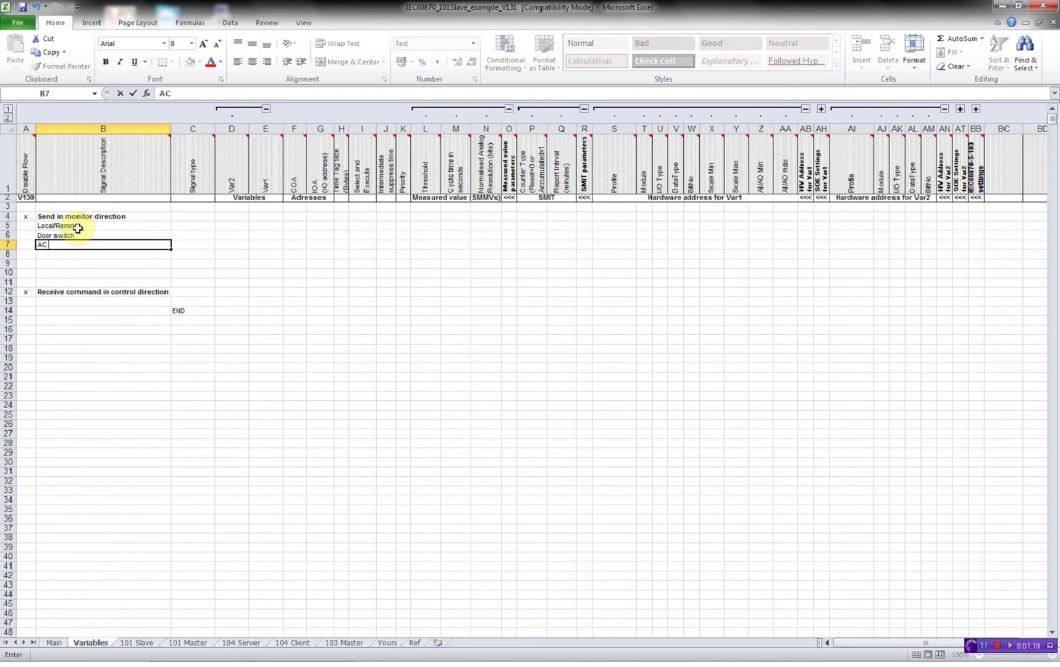
type(" Supply Monitor")
key("Return")
type("DC Su")
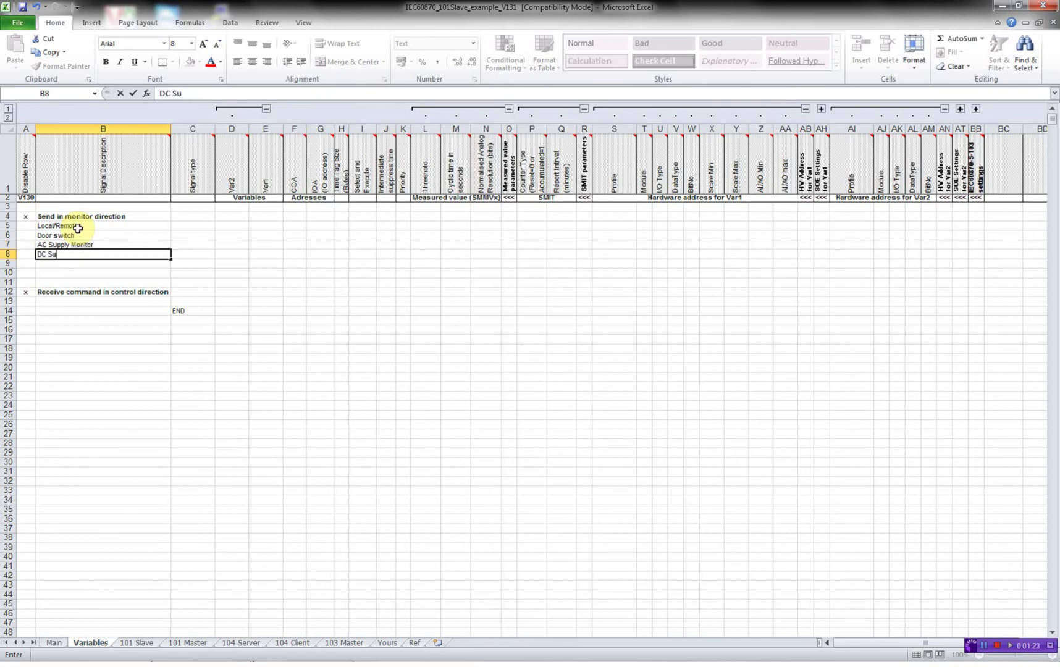
type("pply Monitor")
key("Return")
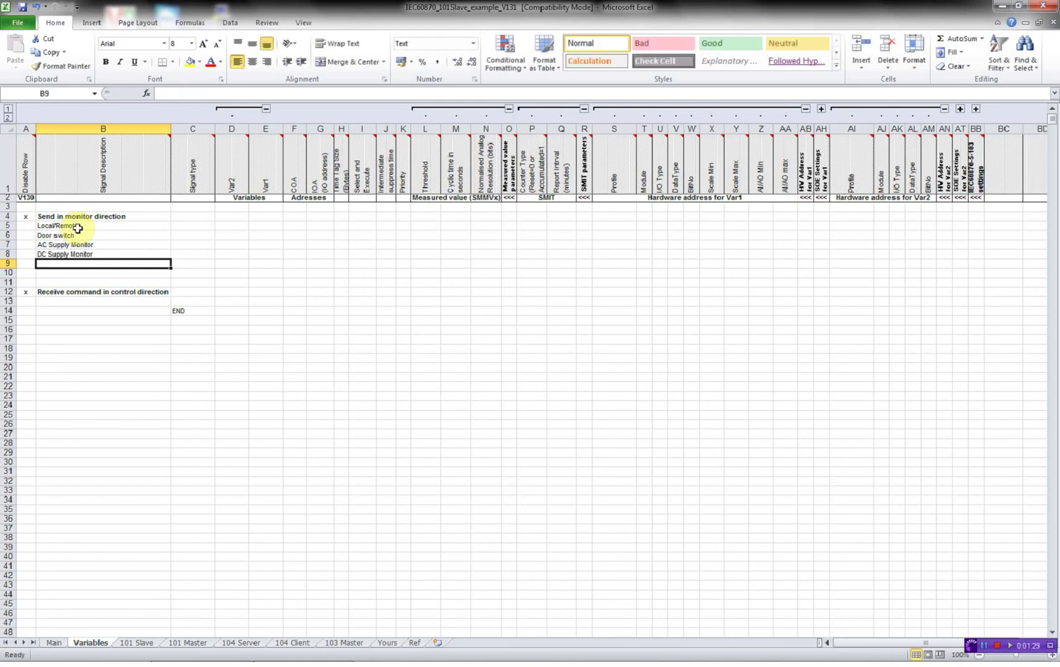
Enter the signal descriptions Valve Position, Flow and Temperature in B9:B11, and Control Valve in B13 under the control direction.
type("Valve Position")
key("Return")
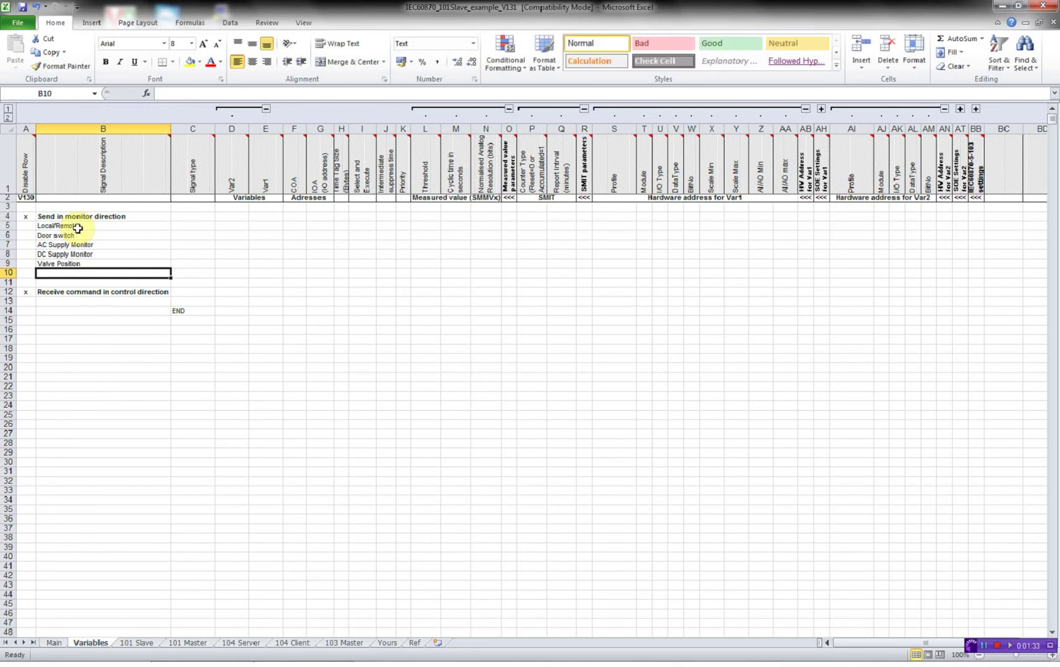
type("Flow")
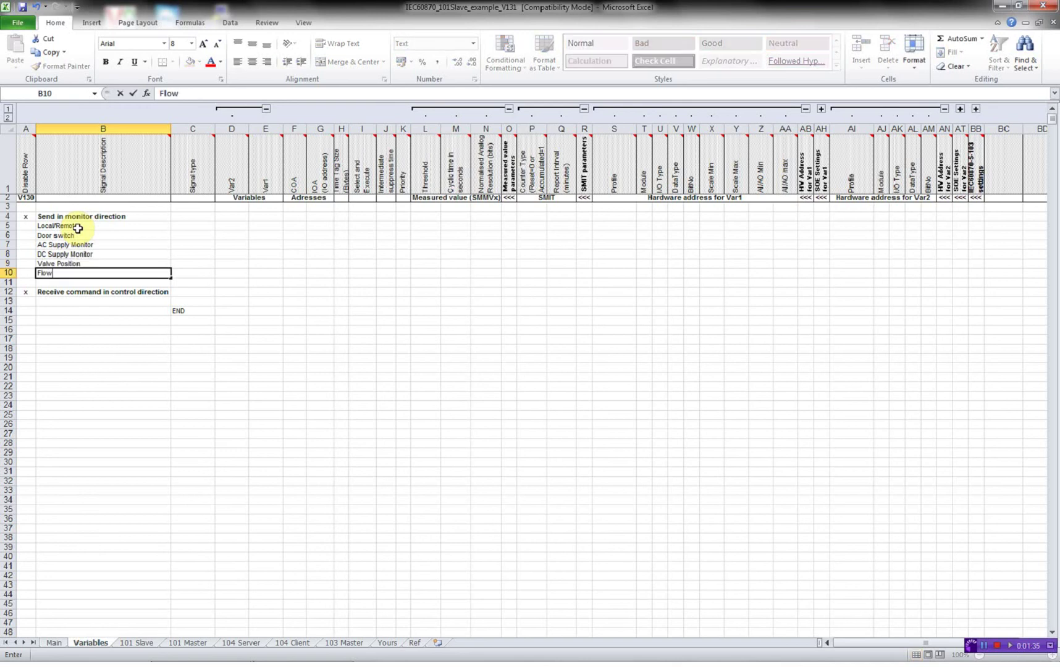
key("Return")
type("Te")
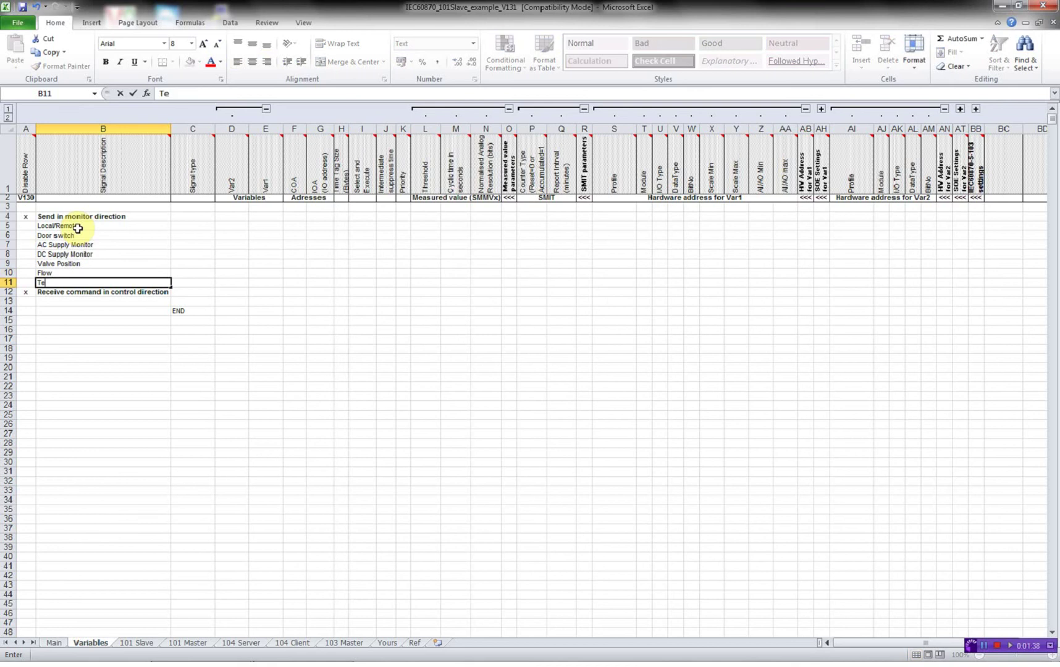
type("mperature")
key("Return")
key("Return")
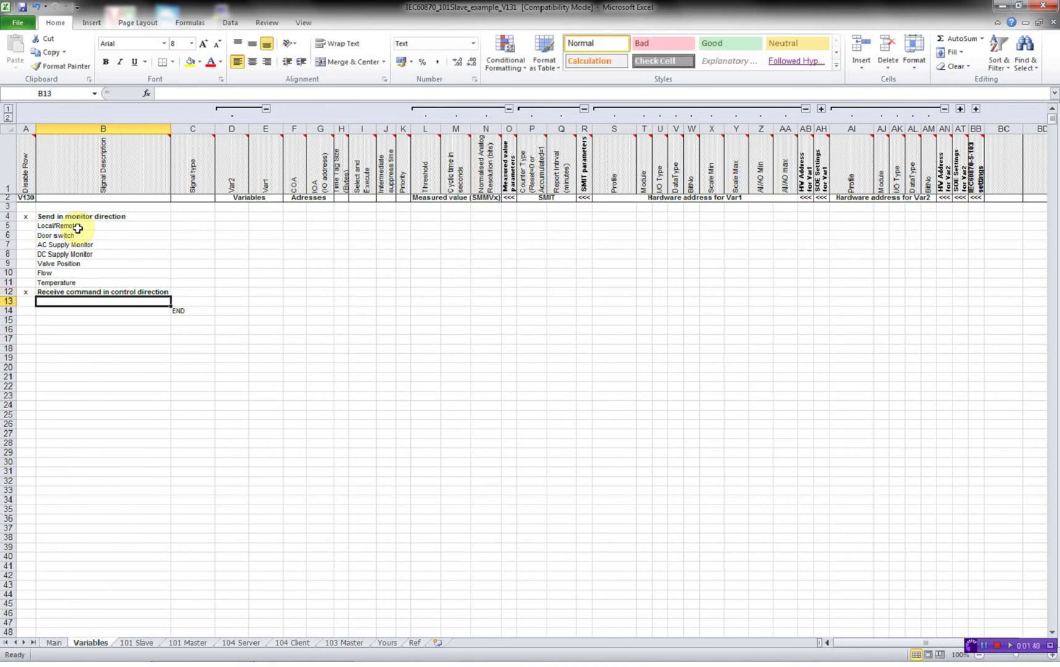
type("Control Valve")
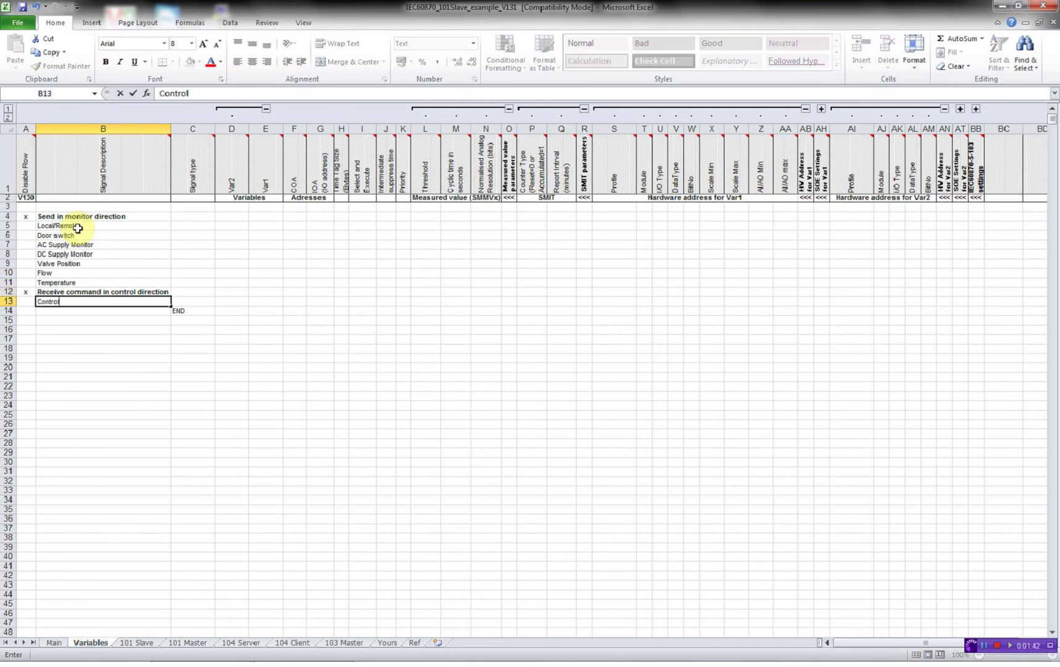
key("Return")
Set the signal type to SMSP for Local/Remote, Door switch, AC Supply Monitor and DC Supply Monitor.
key("Up")
key("Up")
key("Up")
key("Up")
key("Up")
key("Up")
key("Up")
key("Up")
key("Up")
key("Right")
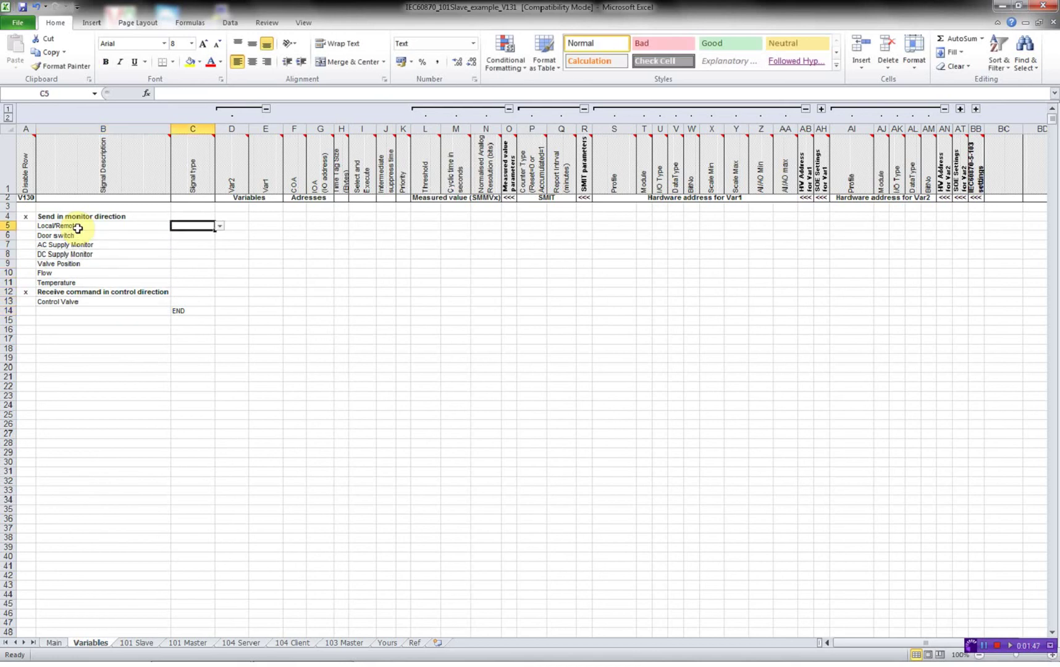
left_click(220, 226)
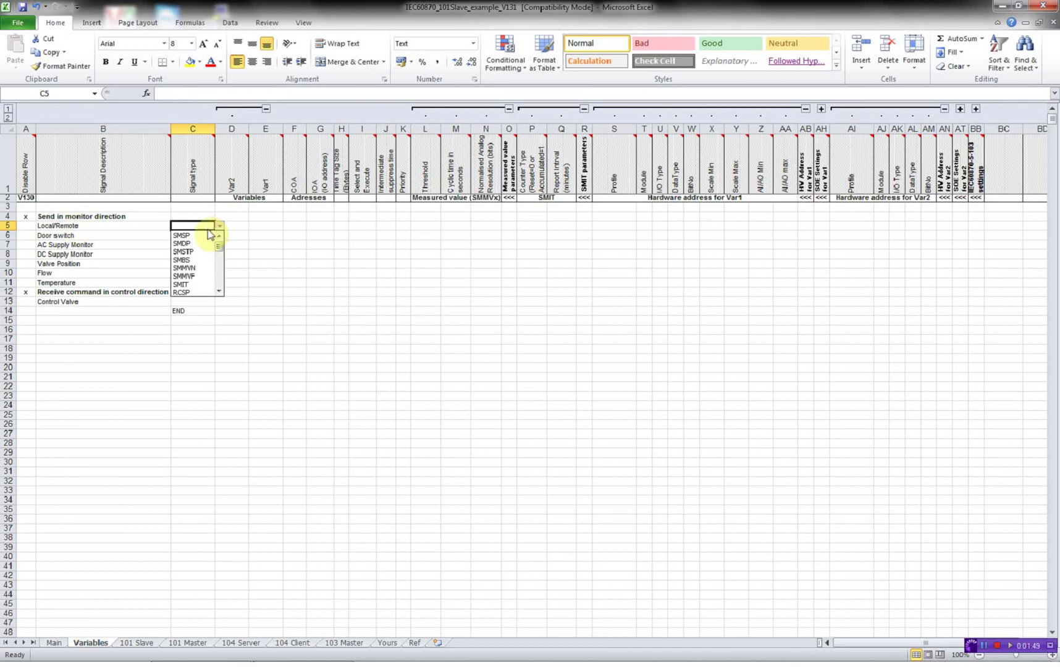
left_click(201, 236)
left_click(208, 235)
left_click(219, 235)
left_click(210, 243)
left_click(213, 246)
left_click(220, 244)
left_click(203, 253)
left_click(204, 254)
left_click(220, 254)
left_click(203, 264)
Set the signal type of Valve Position to SMDP and that of Flow and Temperature to SMMVN.
left_click(202, 264)
left_click(220, 264)
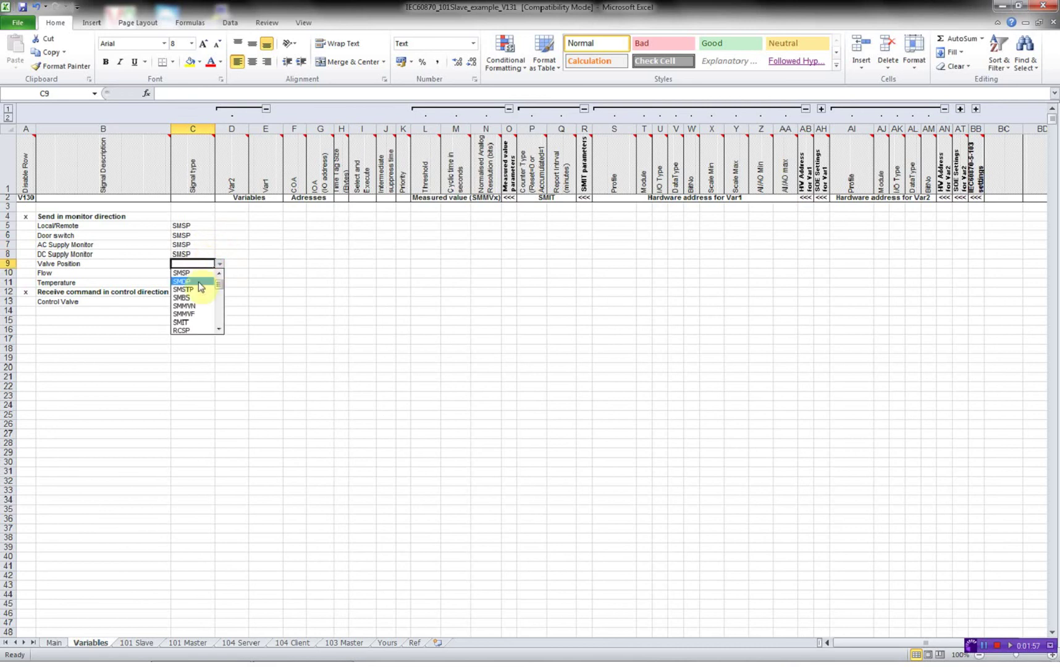
left_click(198, 281)
left_click(207, 272)
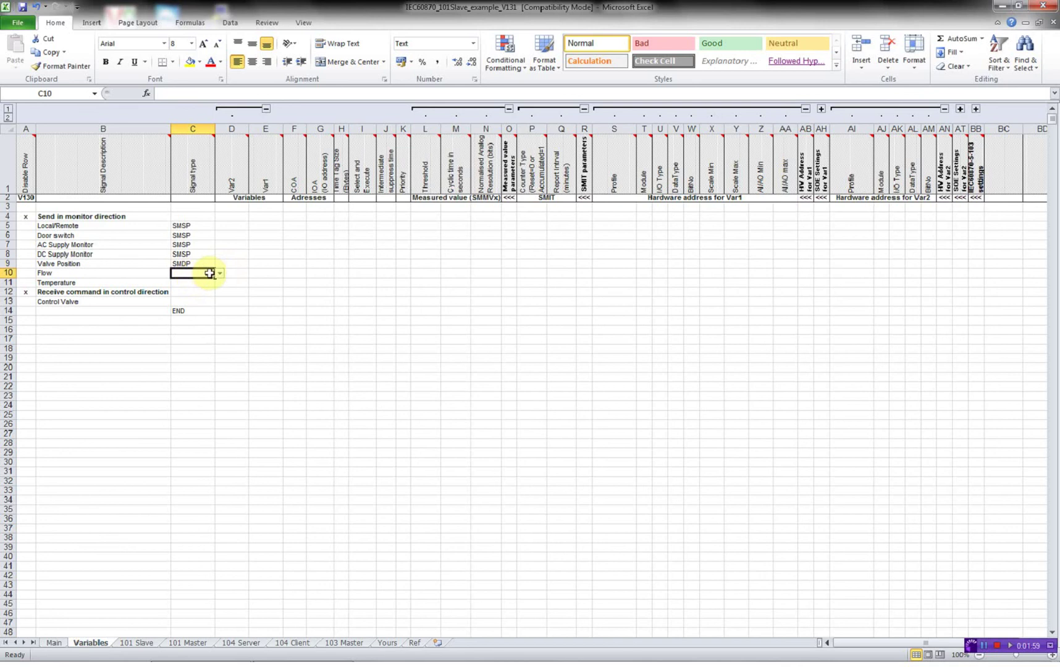
left_click(219, 273)
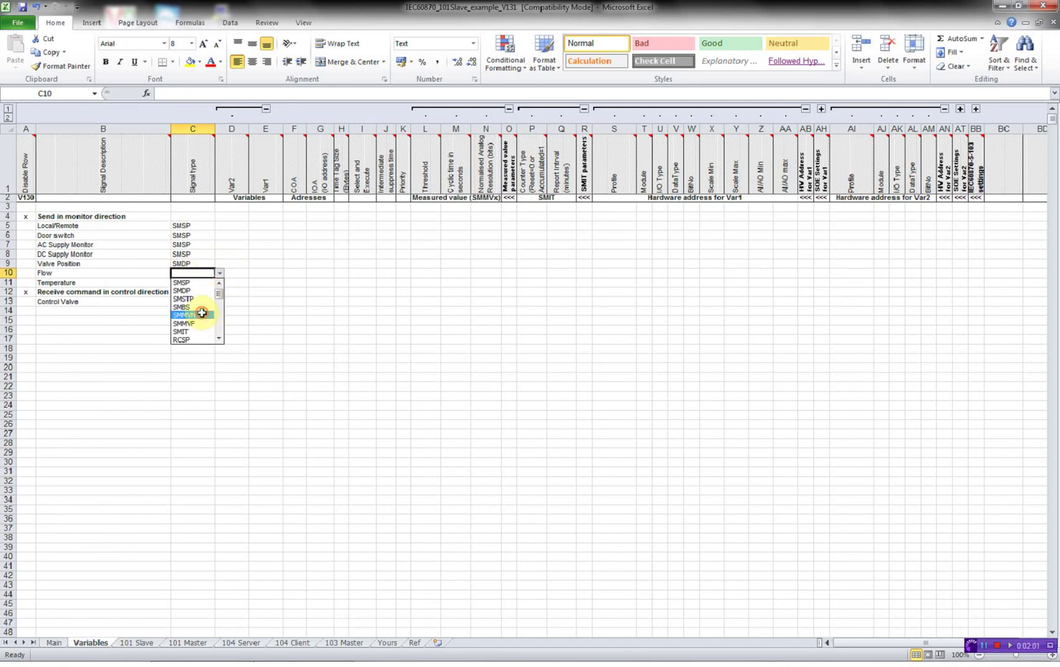
left_click(202, 311)
left_click(201, 282)
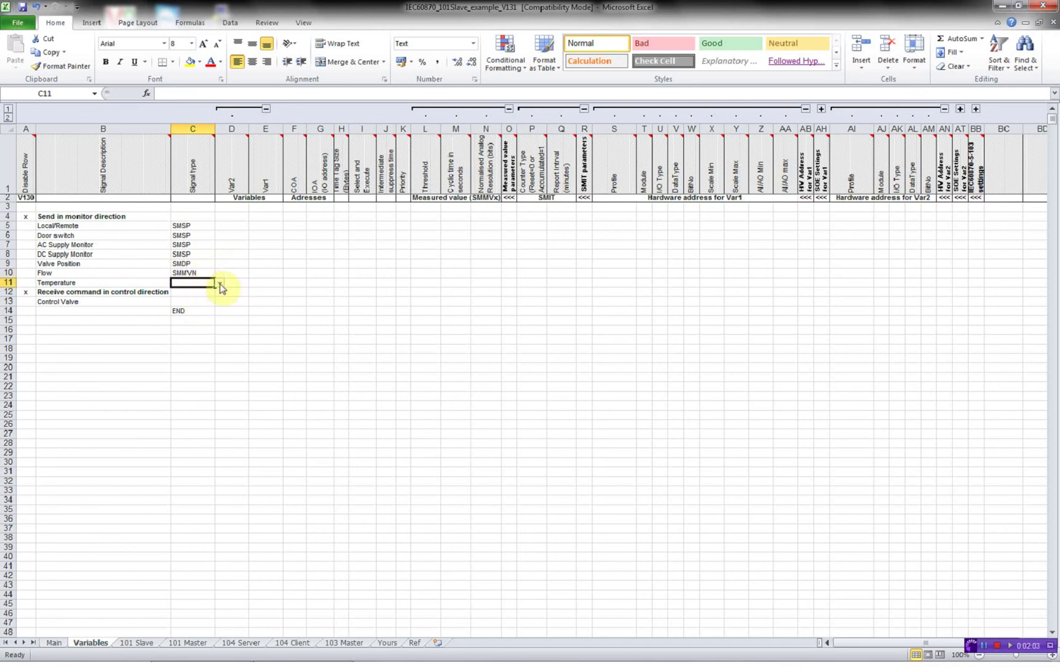
left_click(219, 284)
left_click(197, 324)
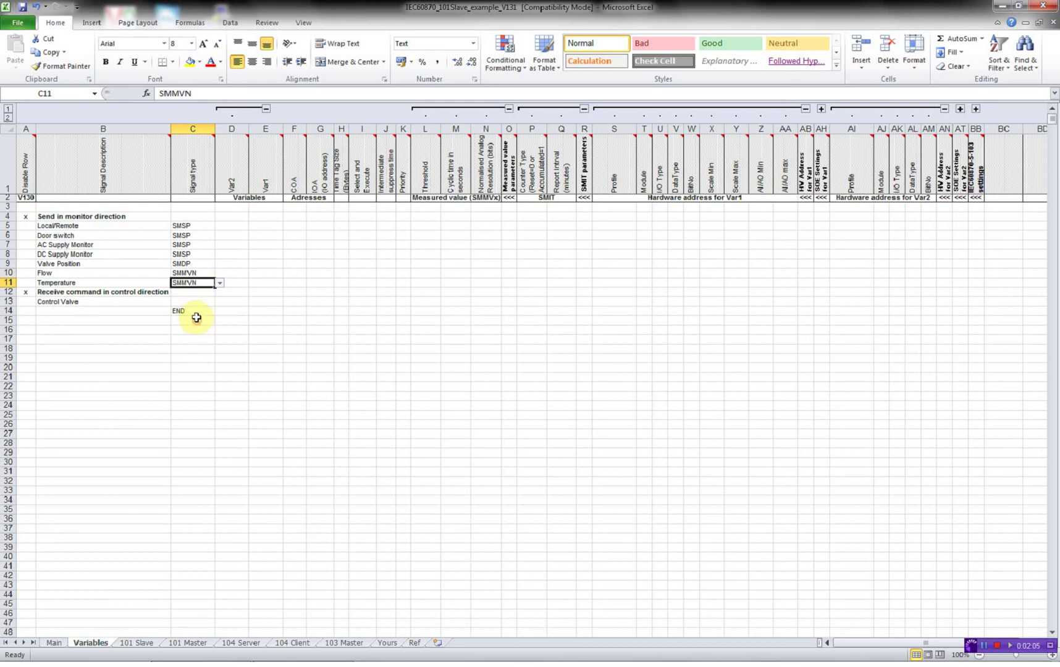
Set the signal type of Control Valve to RCDP.
left_click(194, 302)
left_click(219, 301)
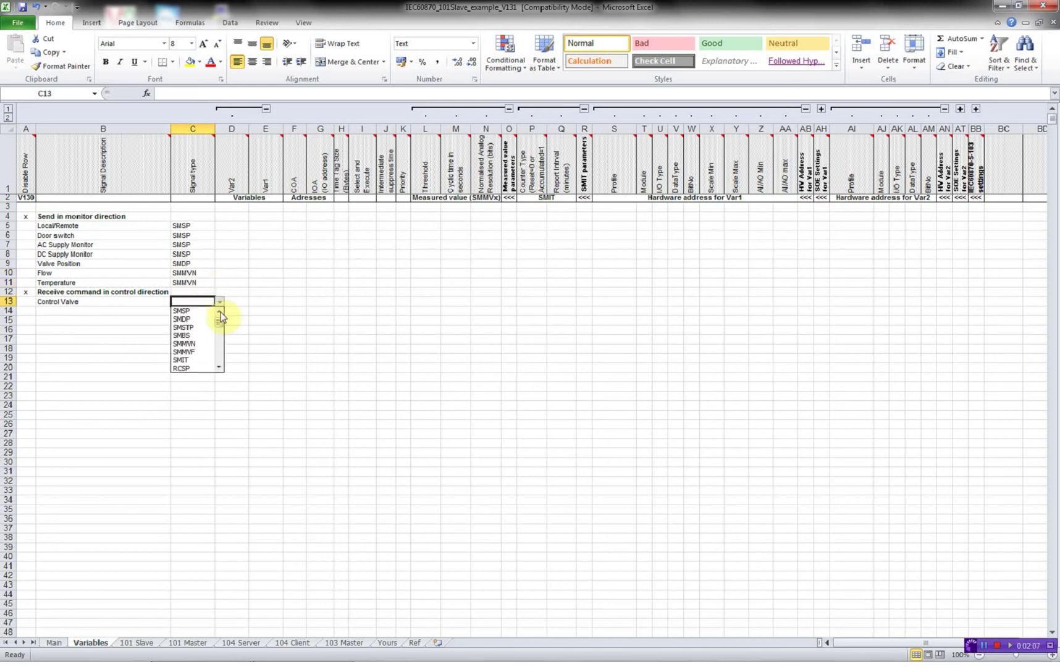
scroll(221, 330, "down", 1)
left_click(198, 342)
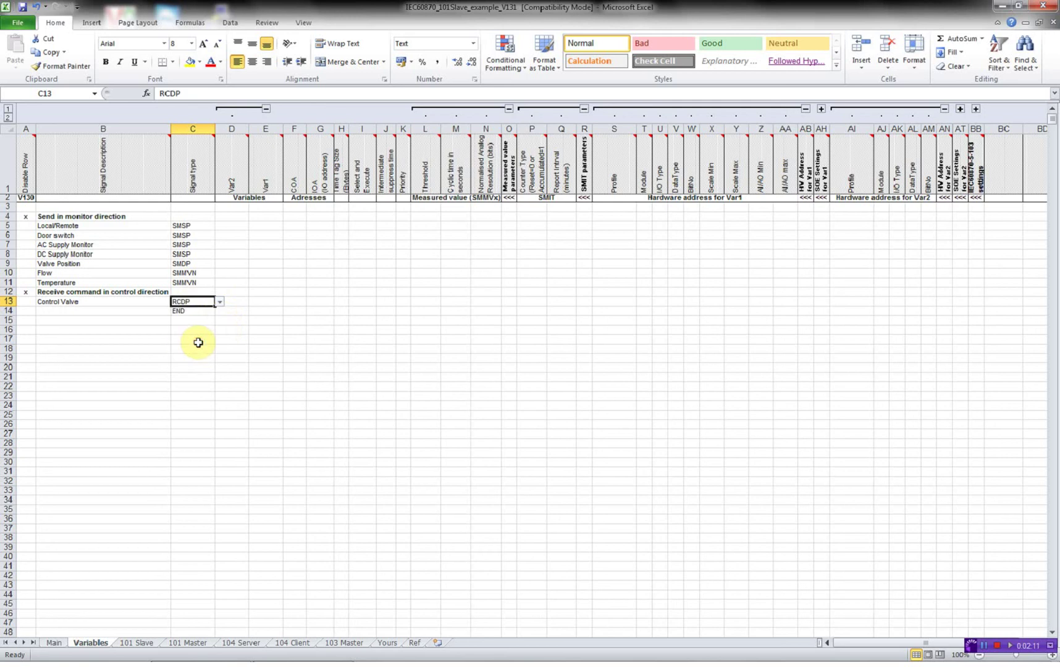
Enter the Var1 names DI0_0, DI0_1, DI0_2, DI0_3 and DI0_4 for the signals from Local/Remote to Valve Position in E5:E9.
left_click(267, 226)
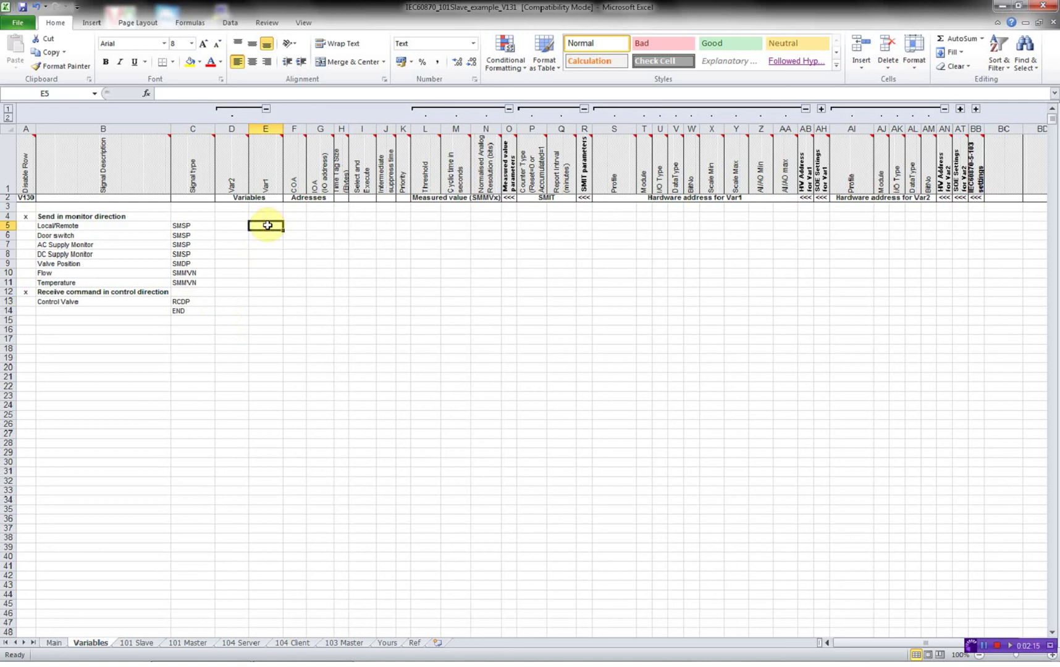
type("DI")
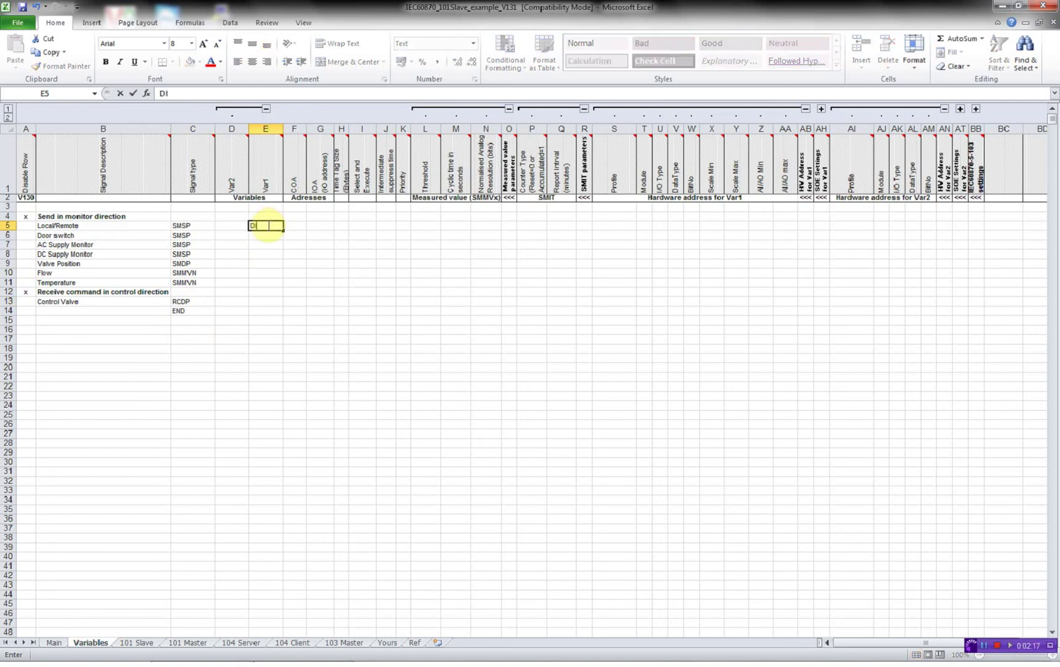
type("0_0")
key("Return")
type("D")
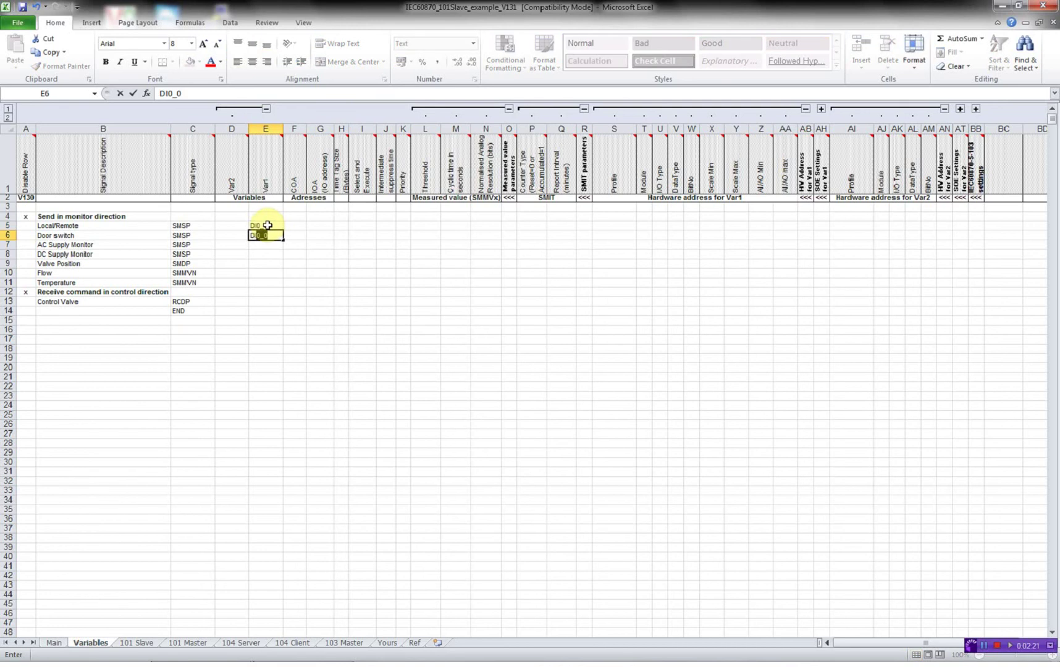
type("I0_1")
key("Return")
type("DI0_2")
key("Return")
type("DI0_3")
key("Return")
type("DI0_4")
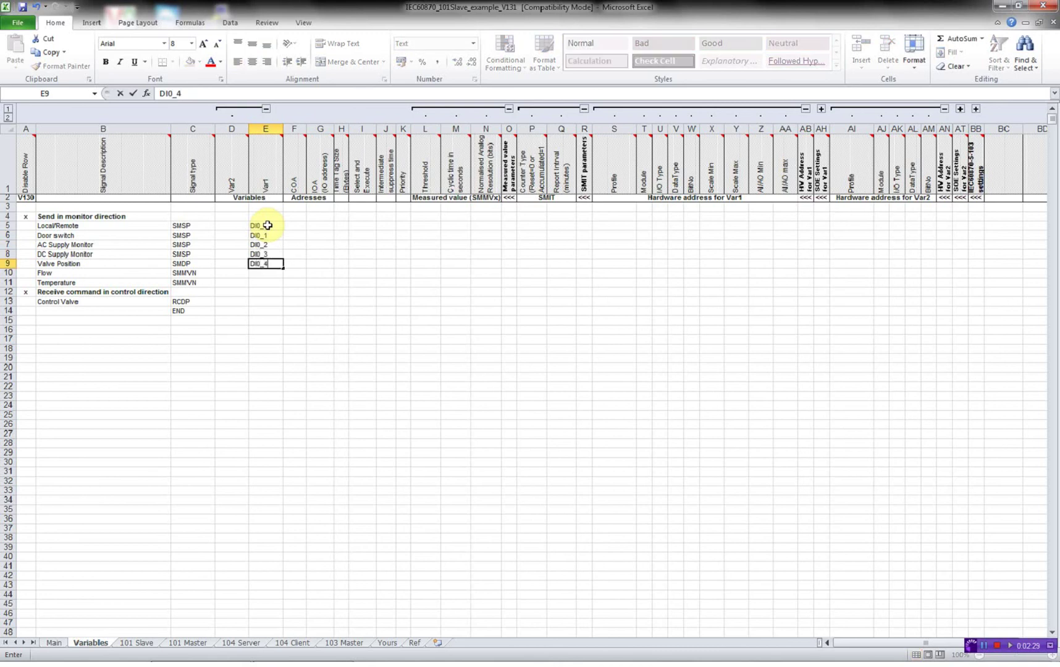
key("Return")
key("Up")
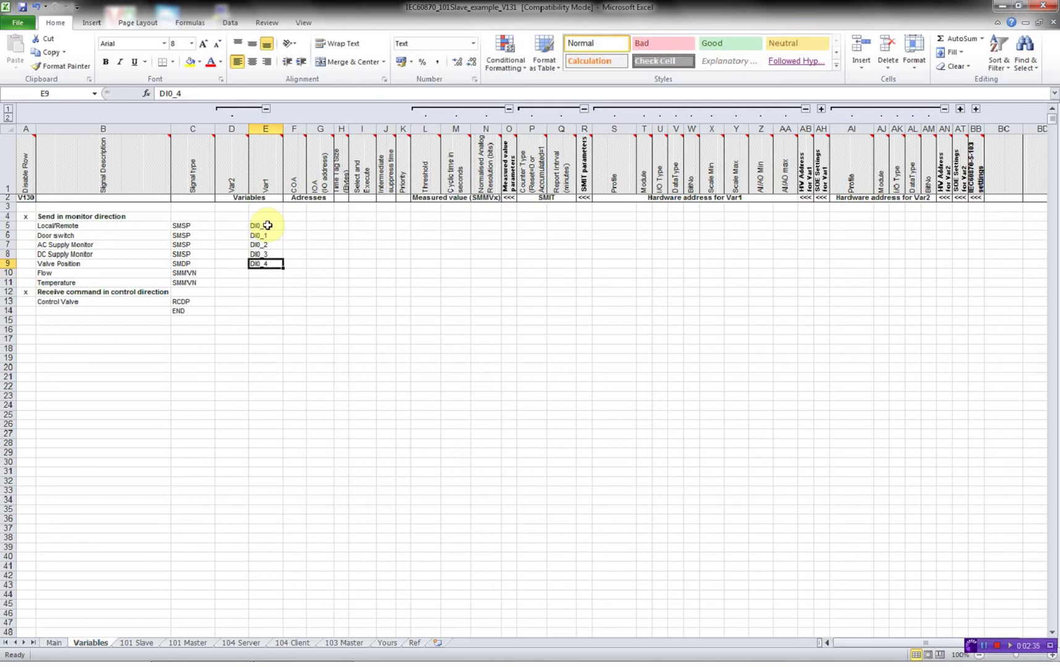
mouse_move(245, 173)
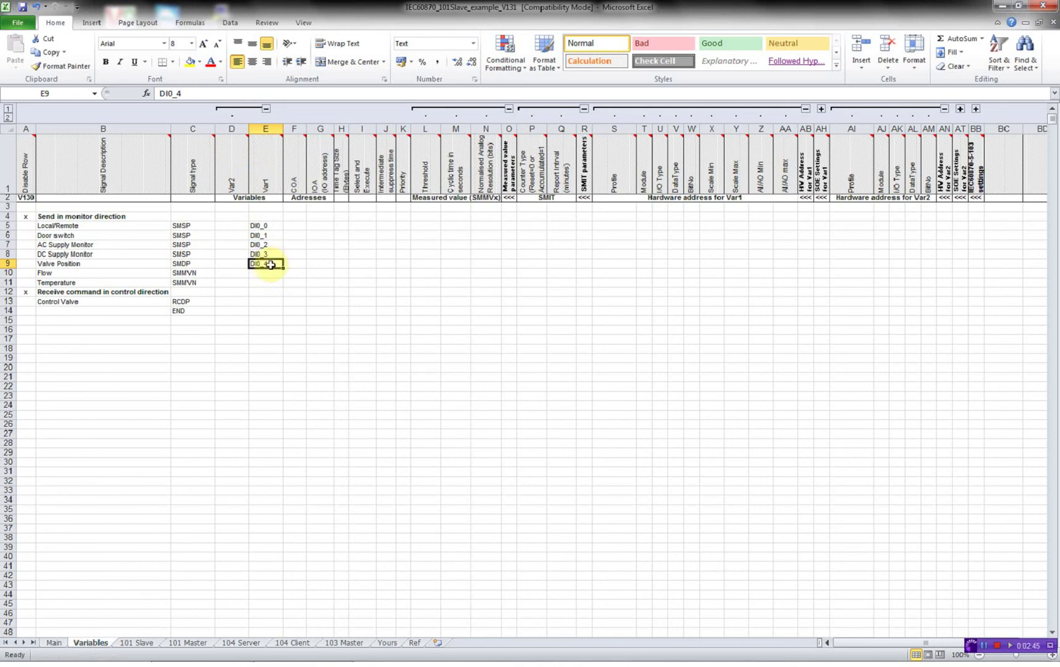
Enter DI0_5 as the Var2 name of the Valve Position signal.
left_click(240, 266)
type("DI0_5")
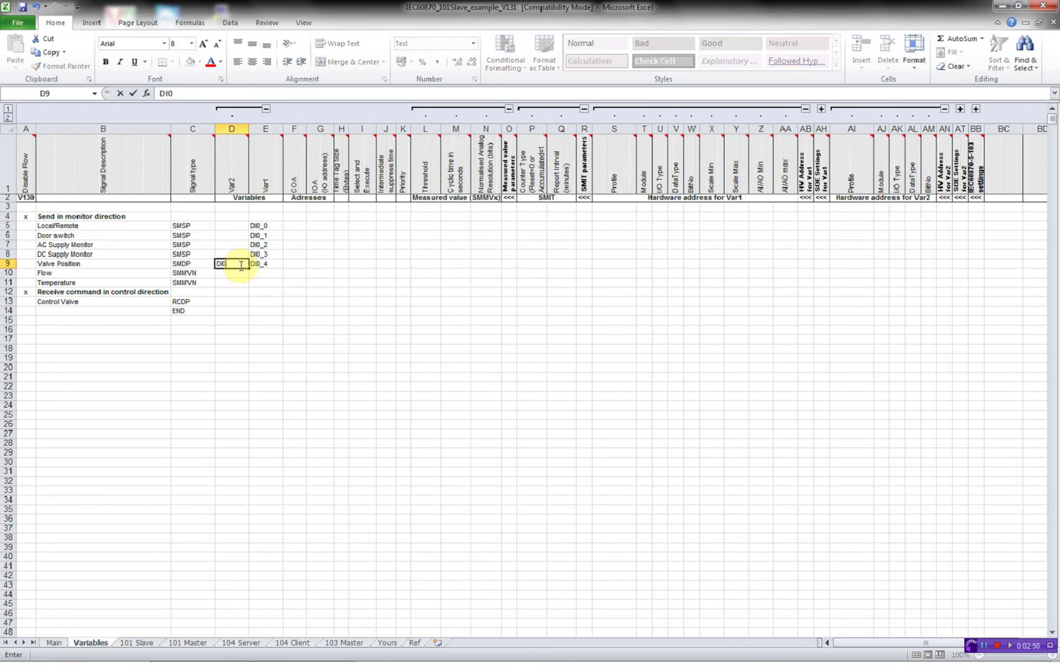
key("Return")
Enter the Var1 names AI0_0 for Flow and AI0_1 for Temperature.
key("Right")
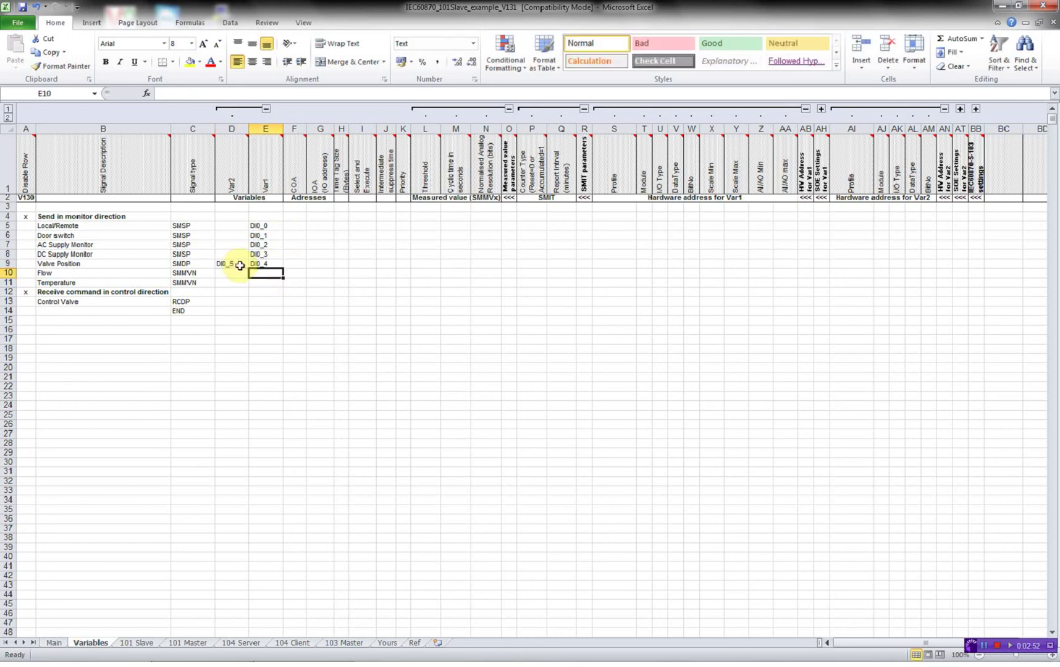
type("AI0_0")
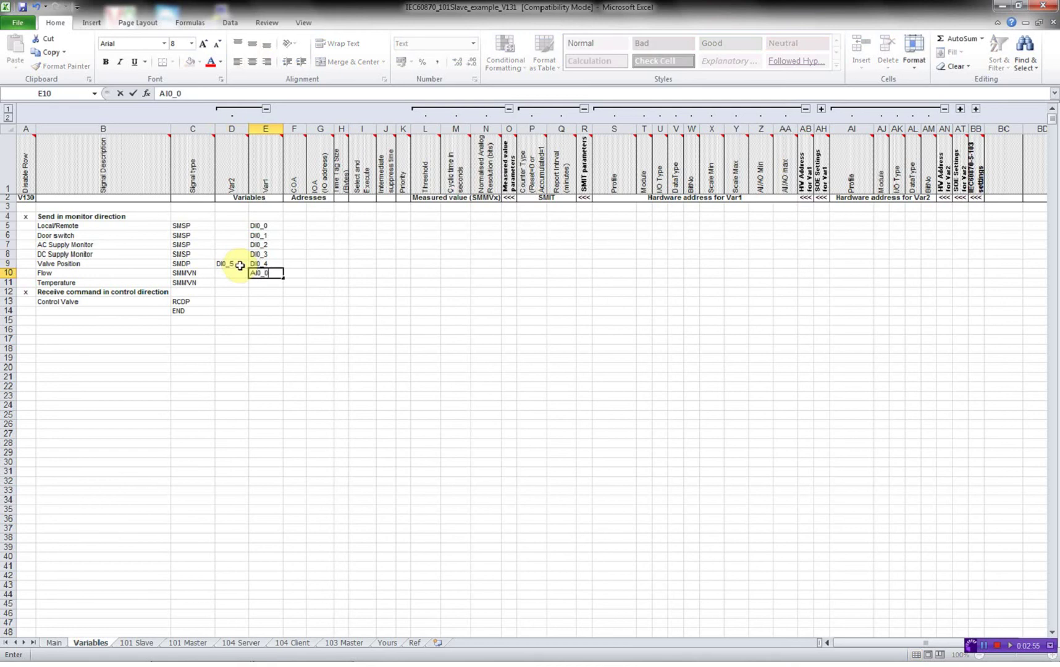
key("Return")
type("AI0_")
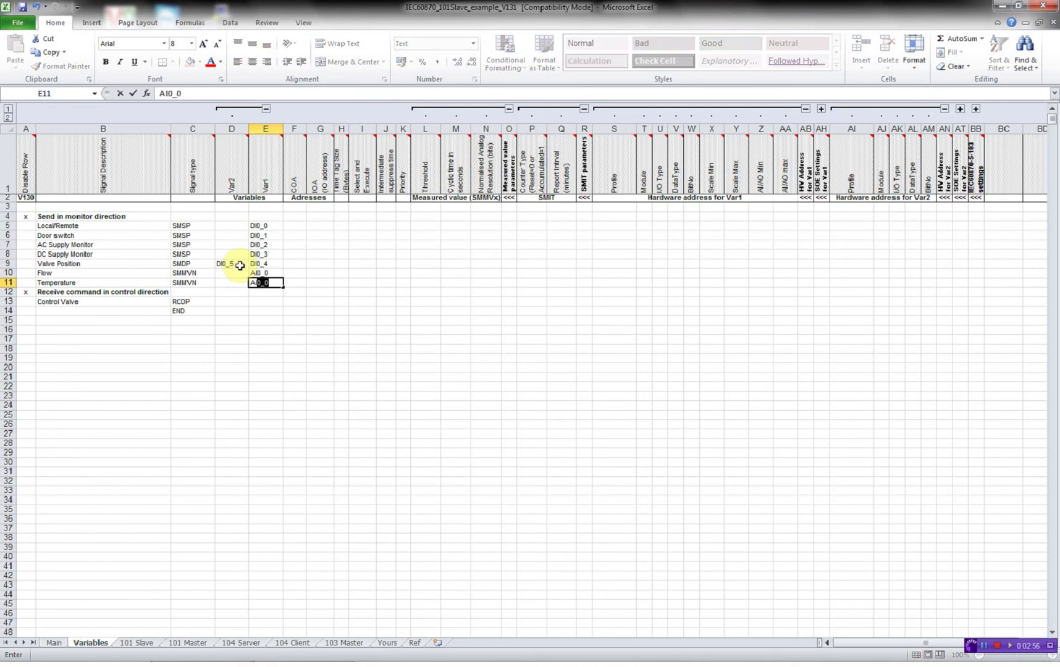
type("1")
key("Return")
Set the COA address to 1 for all signals from Local/Remote to Temperature and for Control Valve.
key("Up")
key("Up")
key("Up")
key("Up")
key("Up")
key("Up")
key("Up")
key("Right")
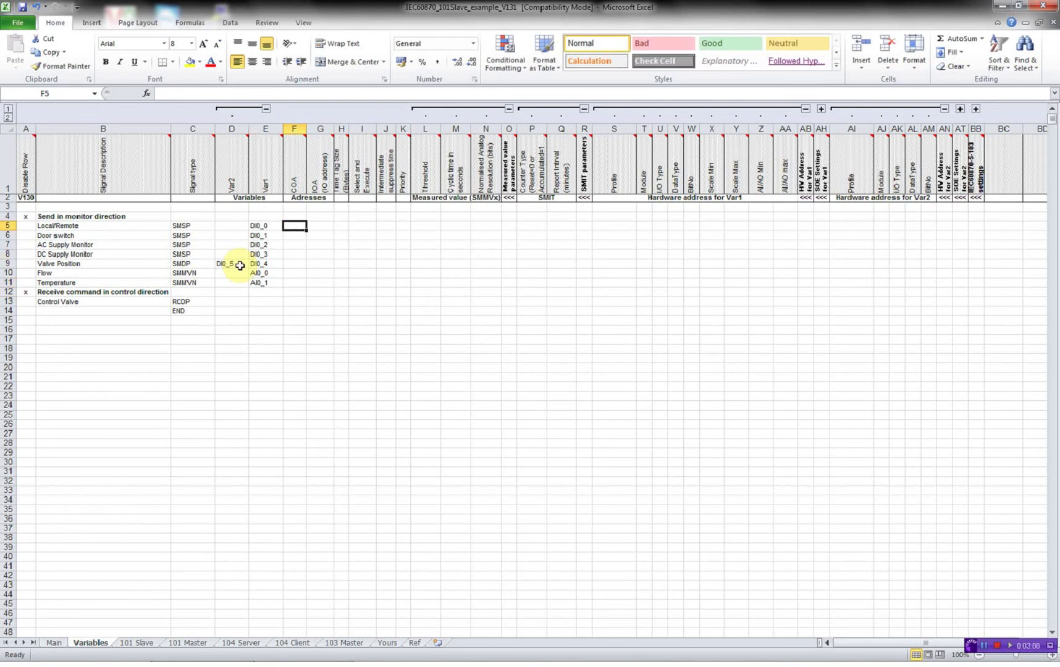
type("1")
key("Return")
type("1 1 1 1 1 1")
key("Return")
key("Return")
type("1")
Enter DO0_0 as Var1 and DO0_1 as Var2 of the Control Valve signal.
key("Left")
type("D")
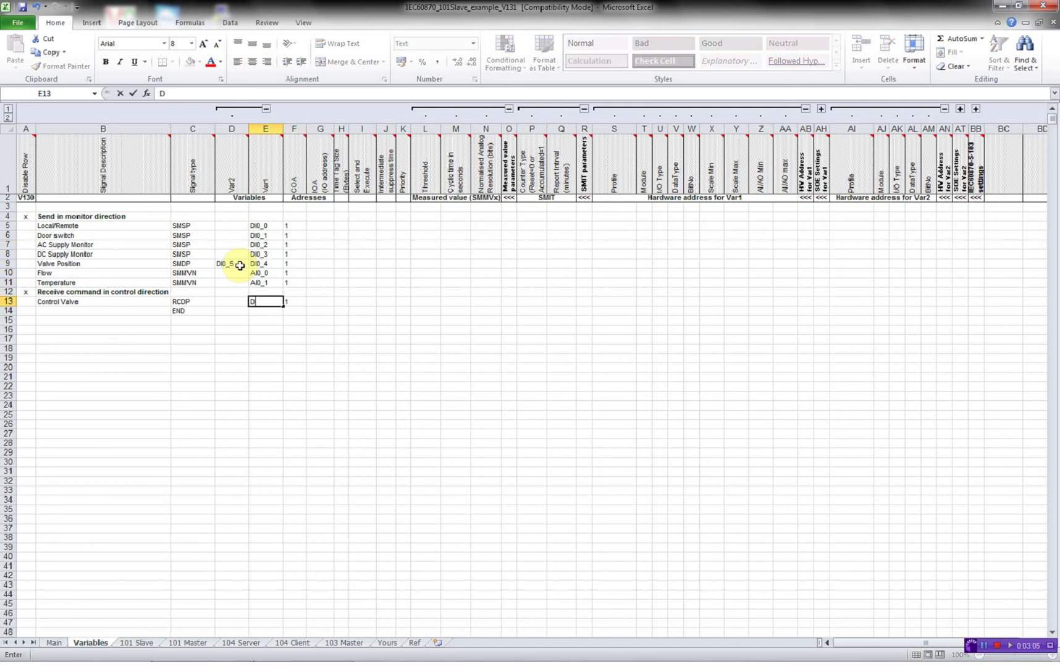
type("O0_0")
key("Left")
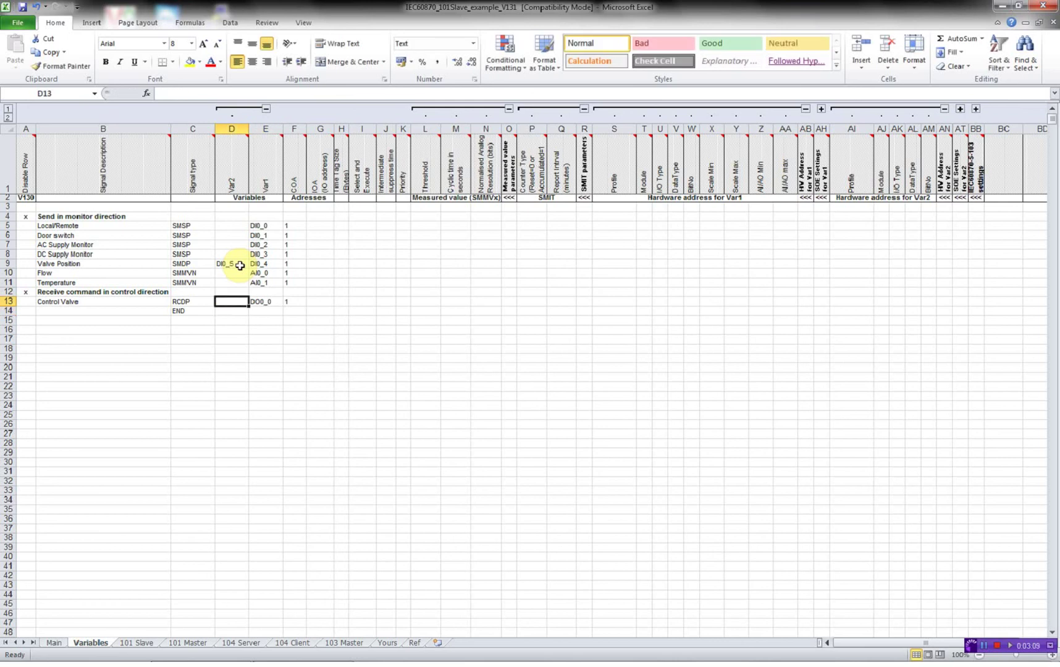
type("DO0_1")
key("Return")
Enter the IOA addresses 1, 2, 3 and 4 for Local/Remote, Door switch, AC Supply Monitor and DC Supply Monitor.
key("Up")
key("Up")
key("Up")
key("Up")
key("Up")
key("Up")
key("Up")
key("Up")
key("Up")
key("Right")
key("Right")
key("Right")
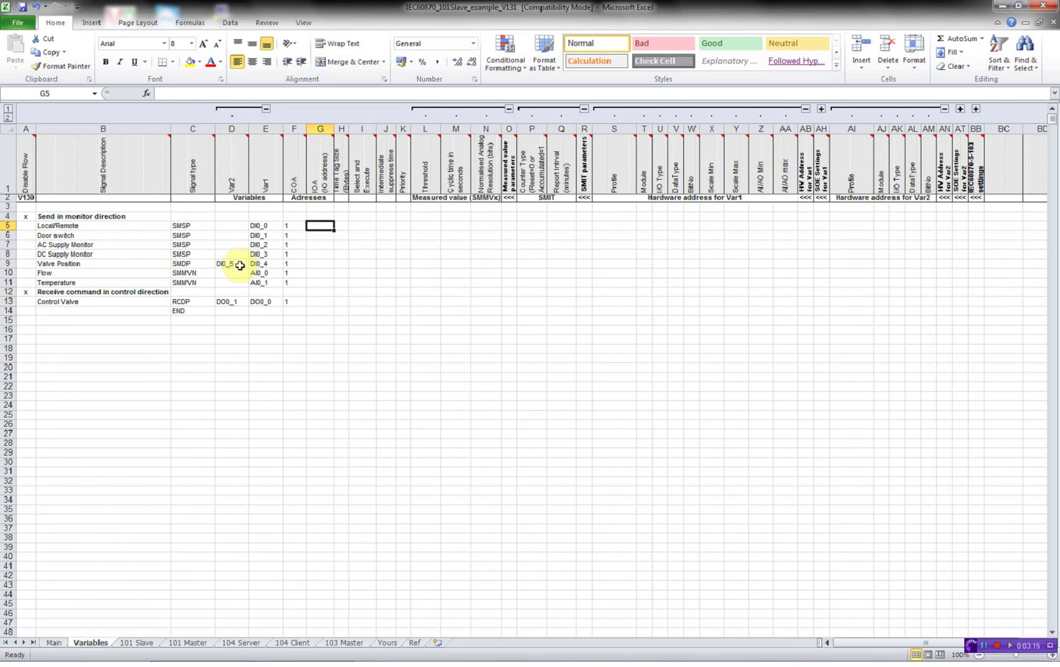
type("1")
key("Return")
type("2")
key("Return")
type("3")
key("Return")
type("4")
key("Return")
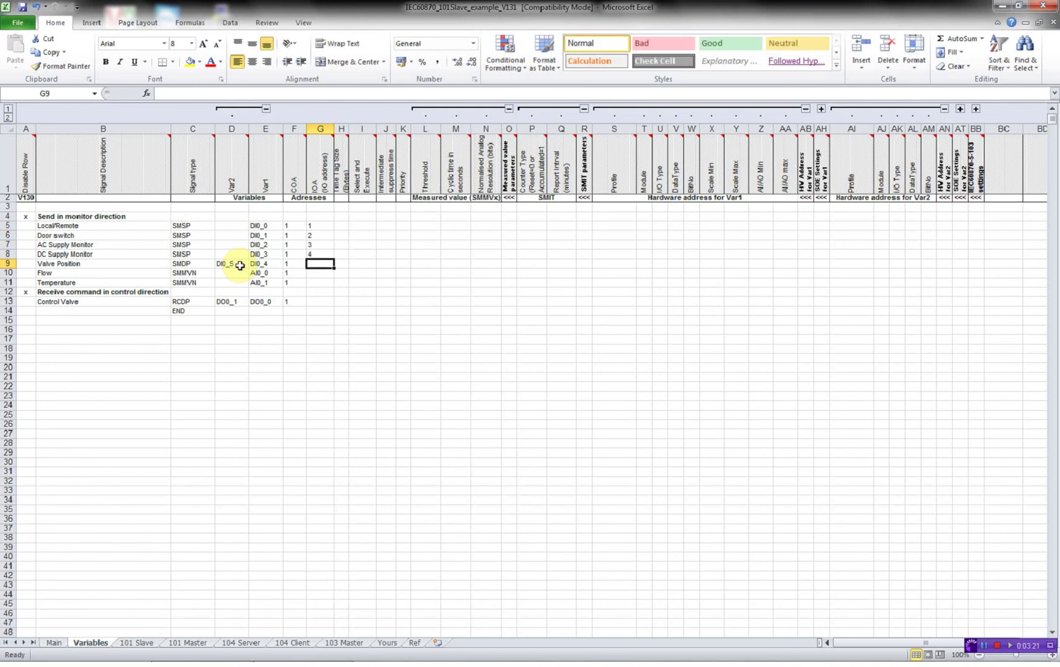
Enter the IOA addresses 2001 for Valve Position, 4001 for Flow, 4002 for Temperature and 3001 for Control Valve.
type("2001")
key("Return")
type("4001")
key("Return")
type("4002")
key("Return")
key("Return")
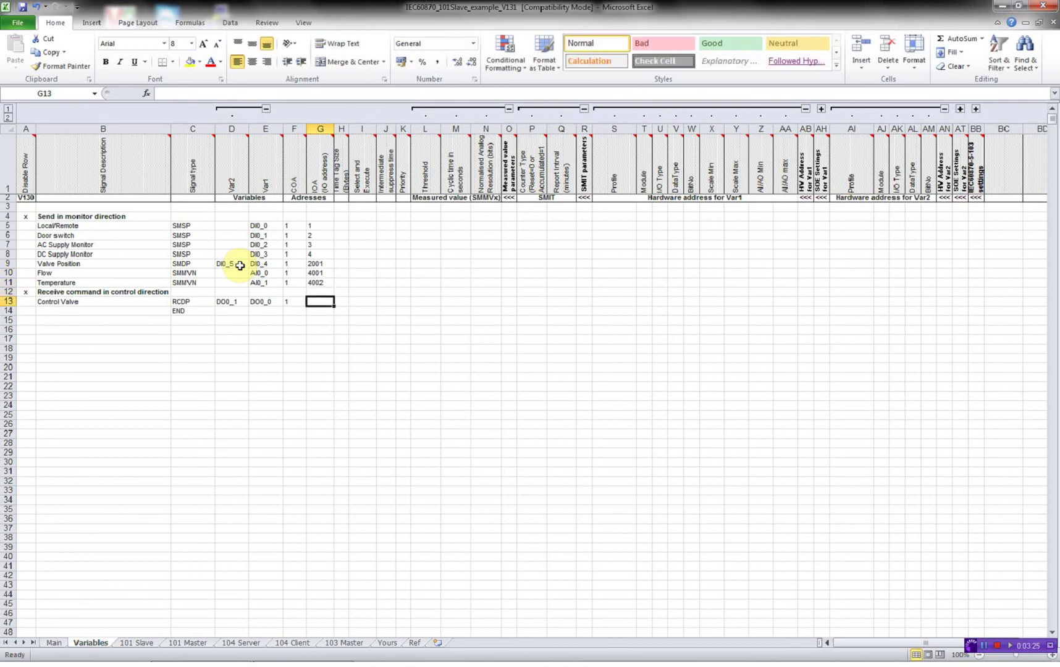
type("3001")
key("Return")
Set the time tag size to 7 bytes for Local/Remote and Door switch.
key("Up")
key("Up")
key("Up")
key("Up")
key("Up")
key("Up")
key("Up")
key("Up")
key("Up")
key("Right")
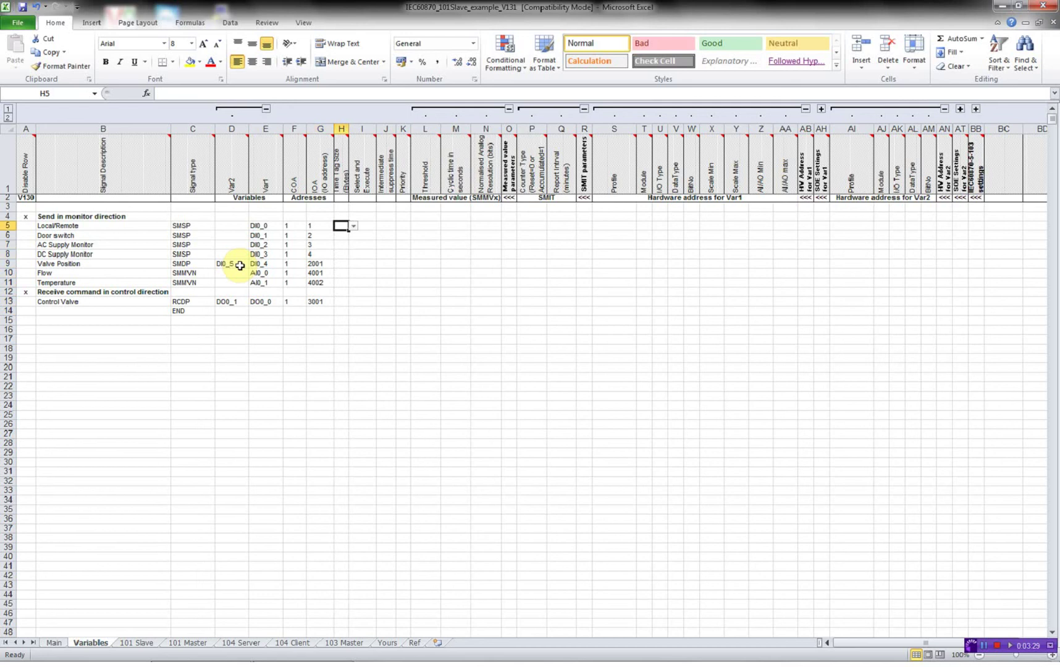
mouse_move(345, 178)
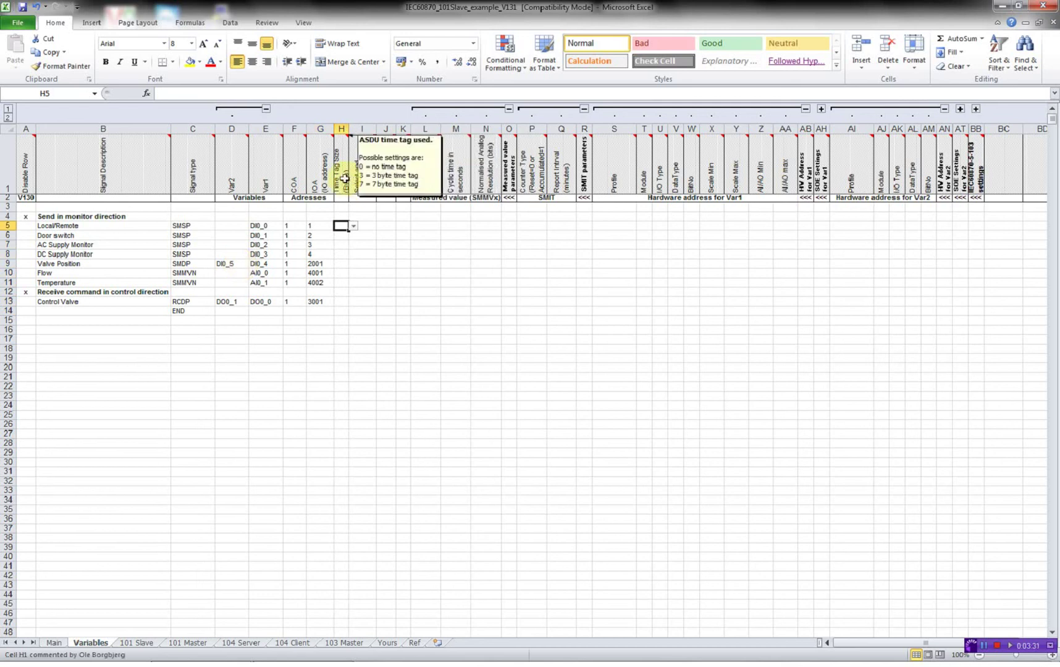
left_click(353, 225)
left_click(336, 252)
left_click(341, 235)
left_click(353, 235)
left_click(342, 259)
Set the time tag size to 7 bytes for the signals from AC Supply Monitor to Temperature and for Control Valve.
left_click(340, 245)
type("7")
key("Return")
type("7")
key("Return")
type("7")
key("Return")
type("7")
key("Return")
type("7")
key("Return")
key("Return")
type("7")
key("Tab")
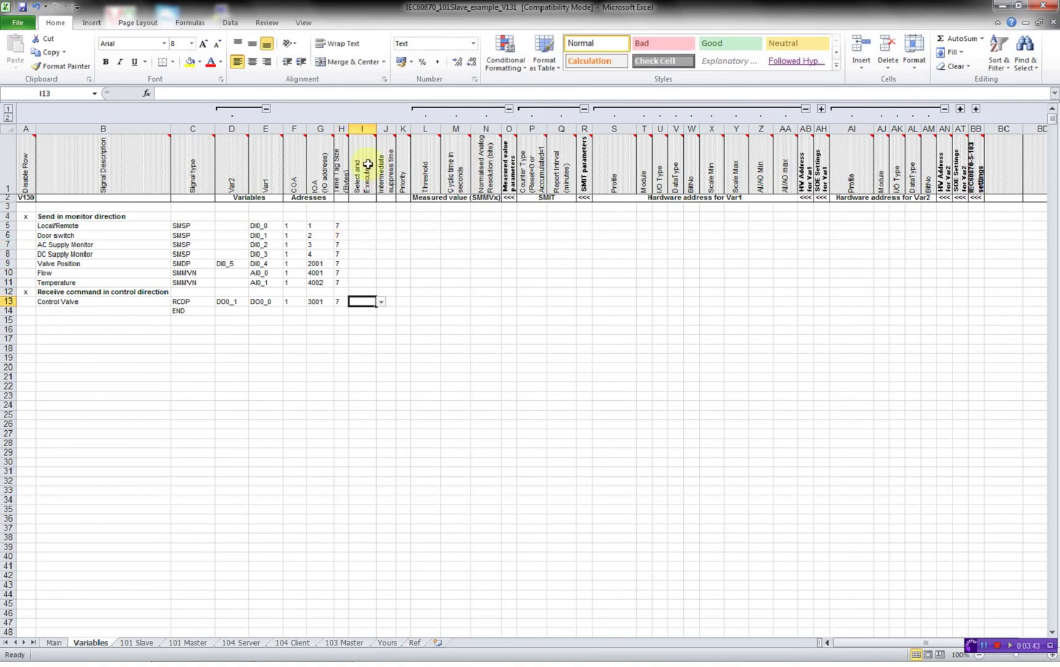
Set Select and Execute to False for the Control Valve signal.
mouse_move(367, 165)
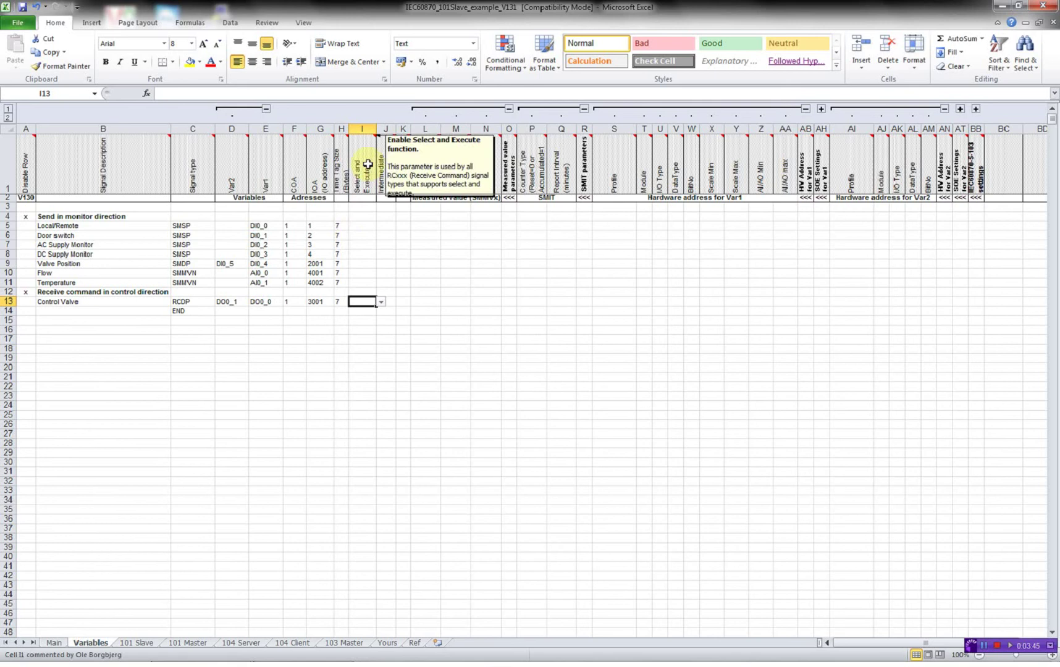
left_click(381, 301)
left_click(369, 318)
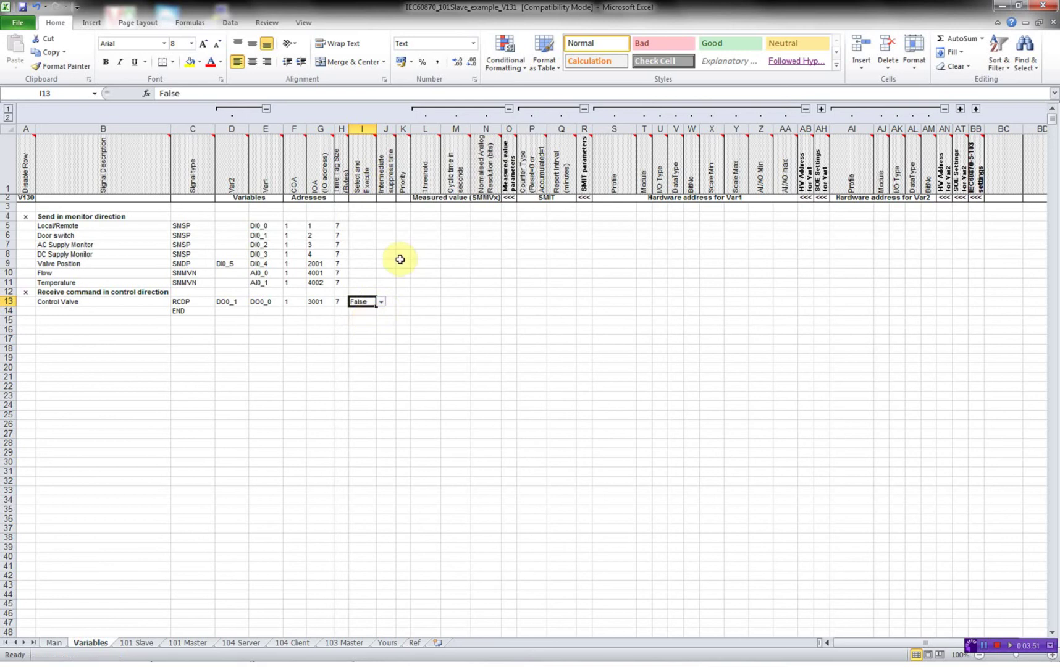
Set the priority to 0 for the signals from Local/Remote to Valve Position in K5:K9.
left_click(403, 227)
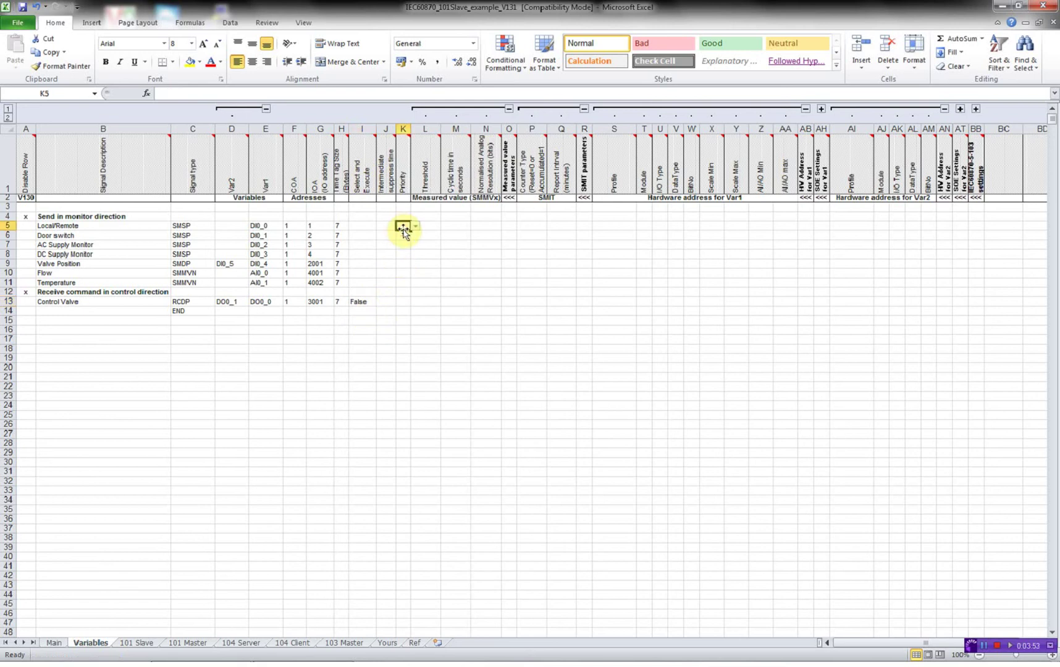
type("0")
key("Return")
type("0")
key("Return")
type("0")
key("Return")
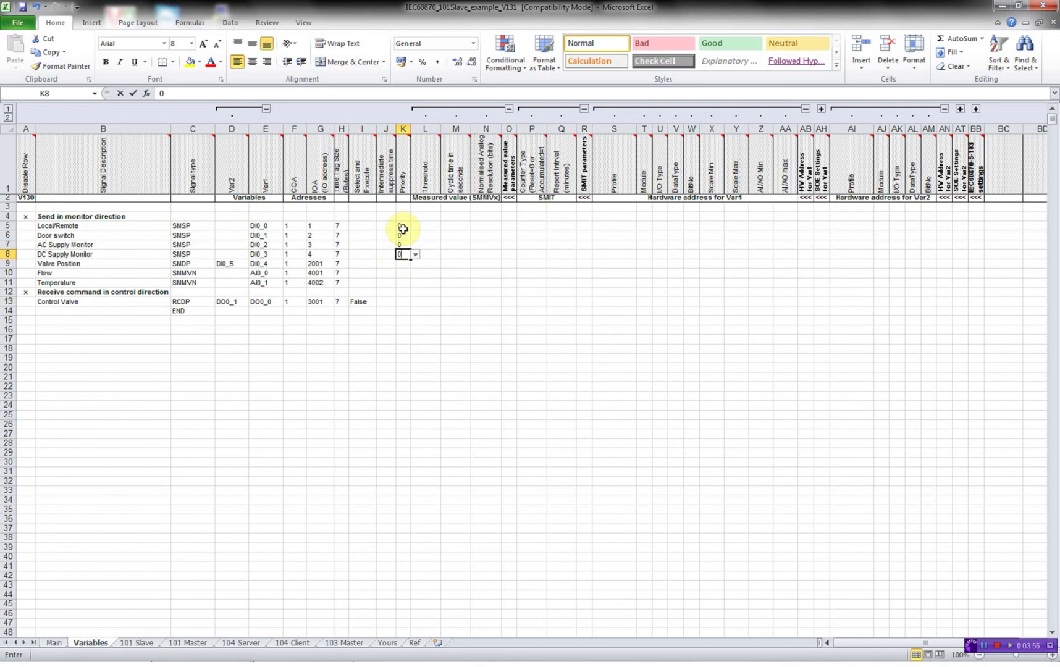
type("0")
key("Return")
type("0")
key("Return")
Set the priority to 1 for Flow and Temperature.
type("1")
key("Return")
type("1")
key("Right")
Set the measured value threshold to 5 for Flow and Temperature.
key("Up")
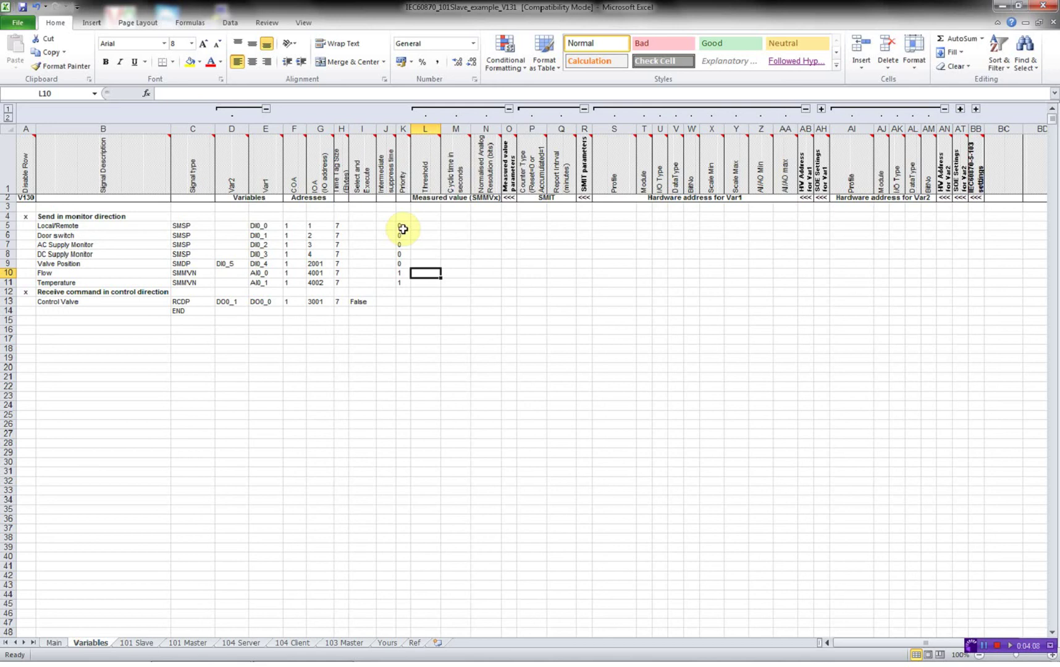
type("5")
key("Return")
type("5")
key("Tab")
Set the cyclic time to 0 seconds for Flow and Temperature.
key("Up")
type("0")
key("Return")
type("0")
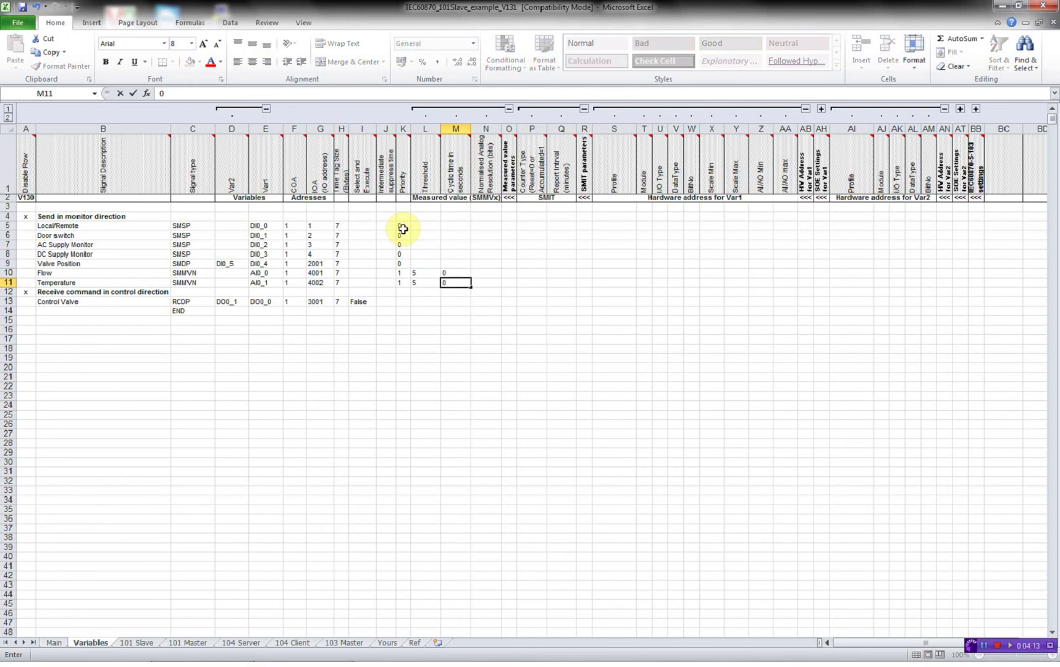
key("Tab")
Set the normalised analog resolution to 14 bits for Flow and Temperature.
key("Up")
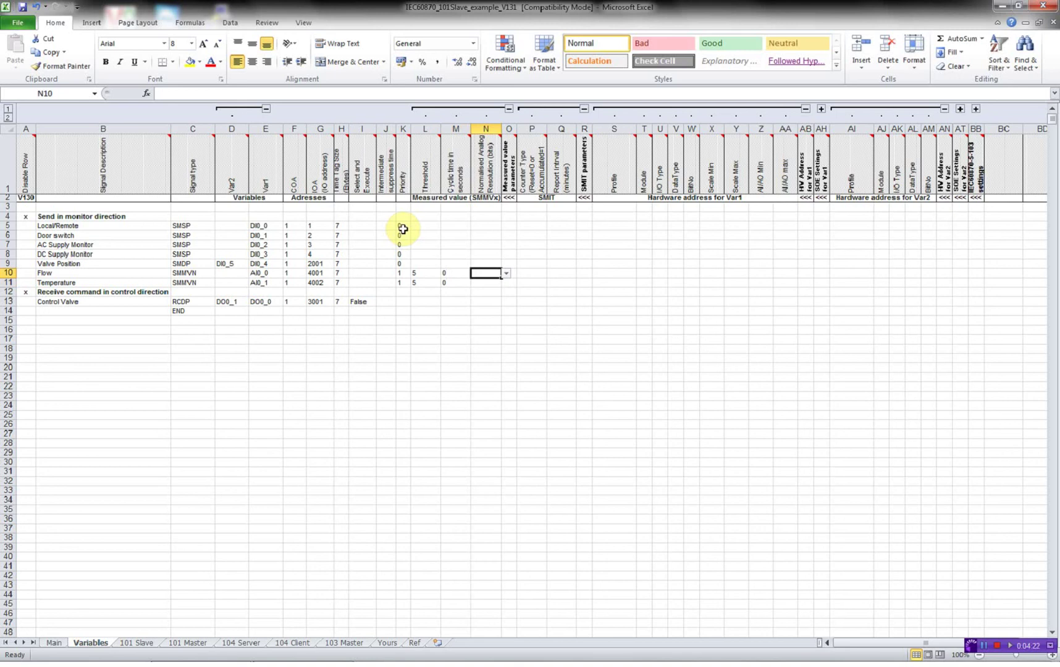
type("14")
key("Return")
type("14")
key("Up")
Set the Var1 hardware profile of Local/Remote and Door switch to RTU32DigIO2.
key("Up")
key("Up")
key("Up")
key("Up")
key("Up")
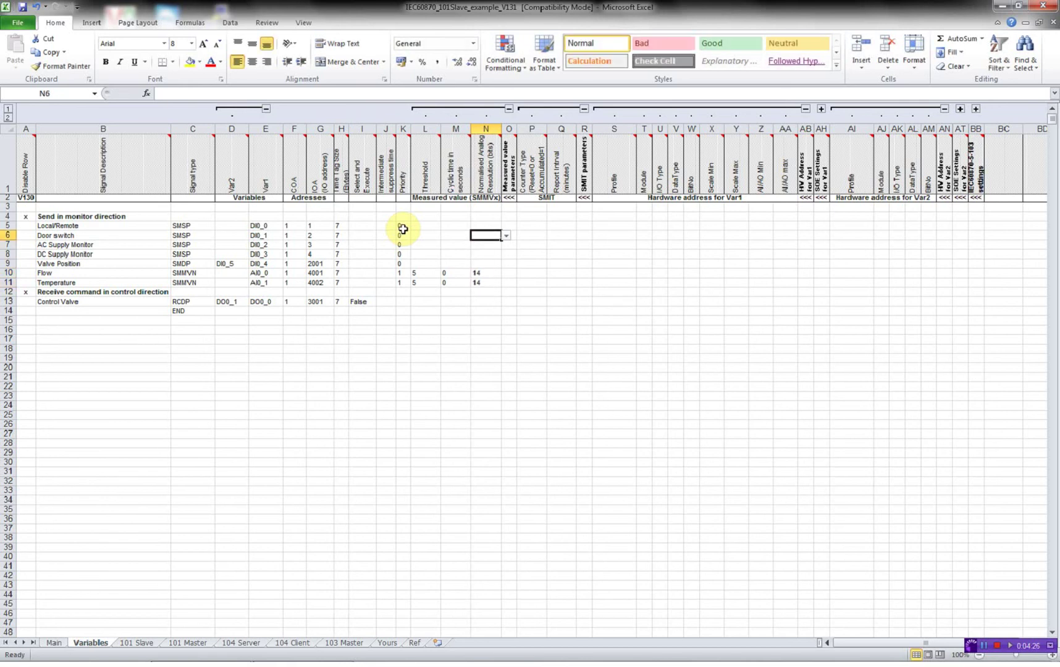
key("Right")
key("Down")
key("Down")
key("Up")
key("Up")
key("Right")
key("Right")
key("Right")
key("Right")
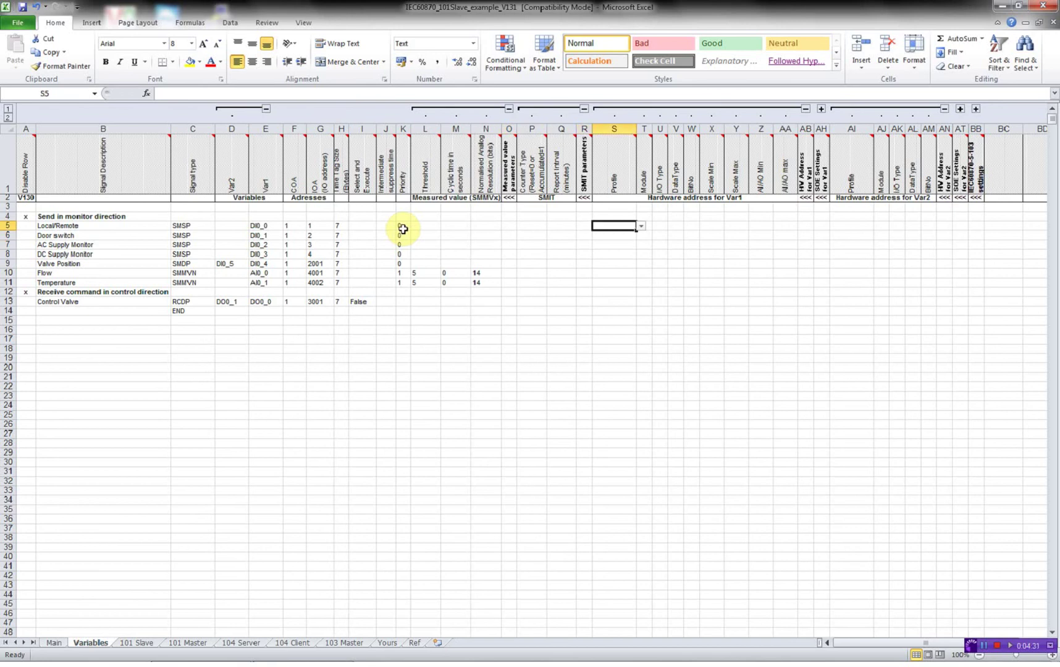
left_click(641, 226)
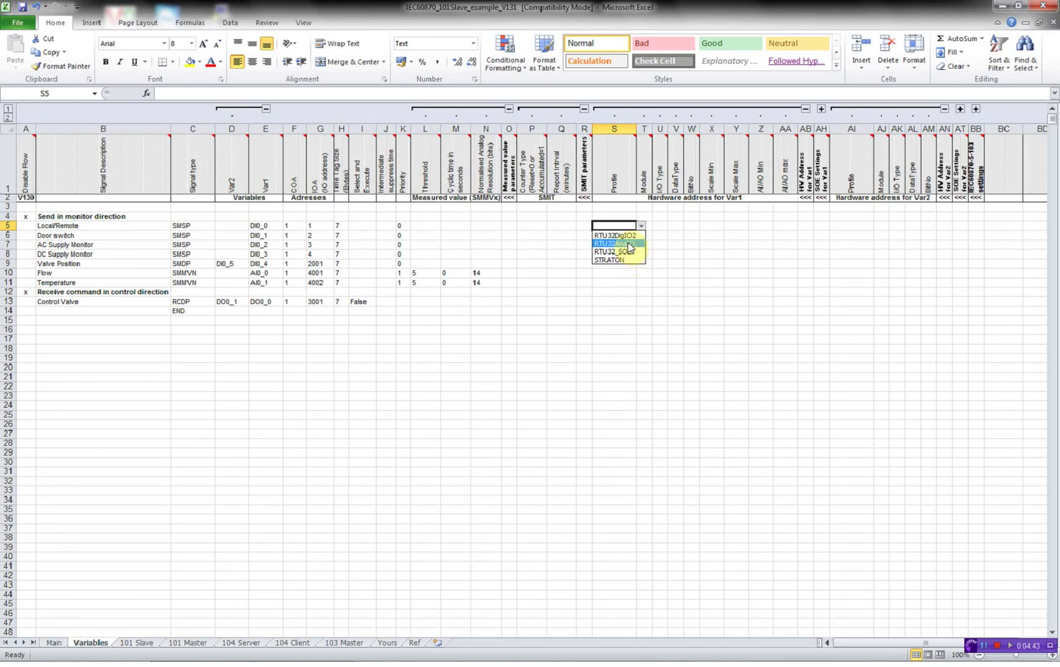
left_click(623, 236)
left_click(629, 236)
left_click(641, 235)
left_click(634, 245)
Set the Var1 hardware profile of AC Supply Monitor, DC Supply Monitor and Valve Position to RTU32DigIO2.
left_click(630, 244)
left_click(641, 245)
left_click(625, 254)
left_click(625, 254)
left_click(641, 253)
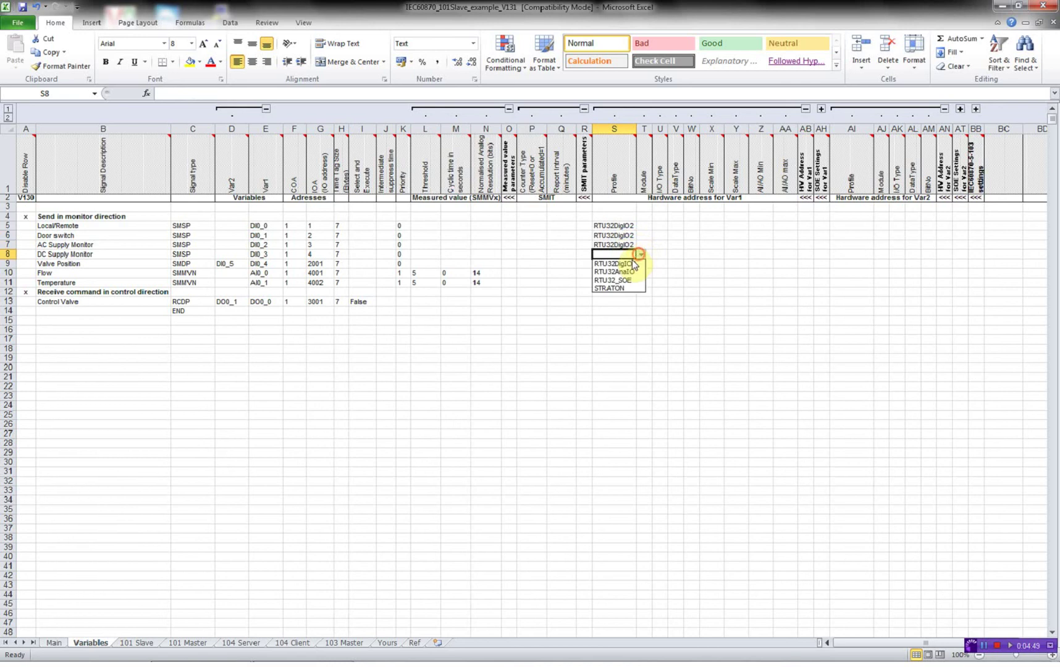
left_click(621, 264)
left_click(621, 263)
left_click(641, 264)
left_click(622, 272)
Set the Var1 hardware profile of Flow and Temperature to RTU32AnaIO.
left_click(630, 274)
left_click(641, 273)
left_click(625, 290)
left_click(623, 283)
left_click(642, 282)
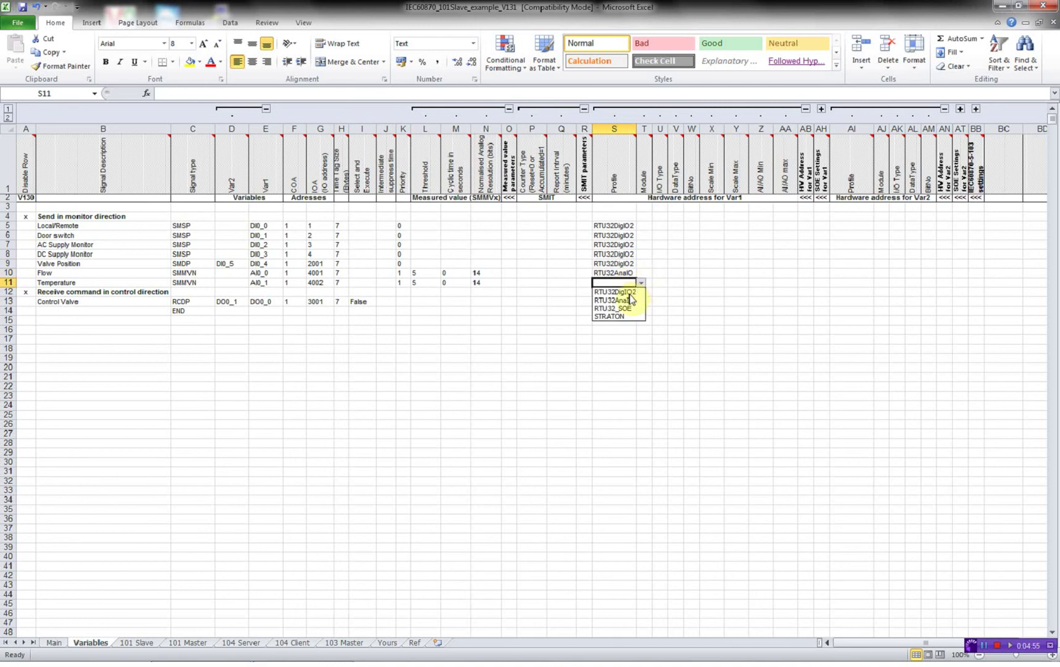
left_click(622, 300)
Set the Var1 hardware profile of Control Valve to RTU32DigIO2.
left_click(622, 300)
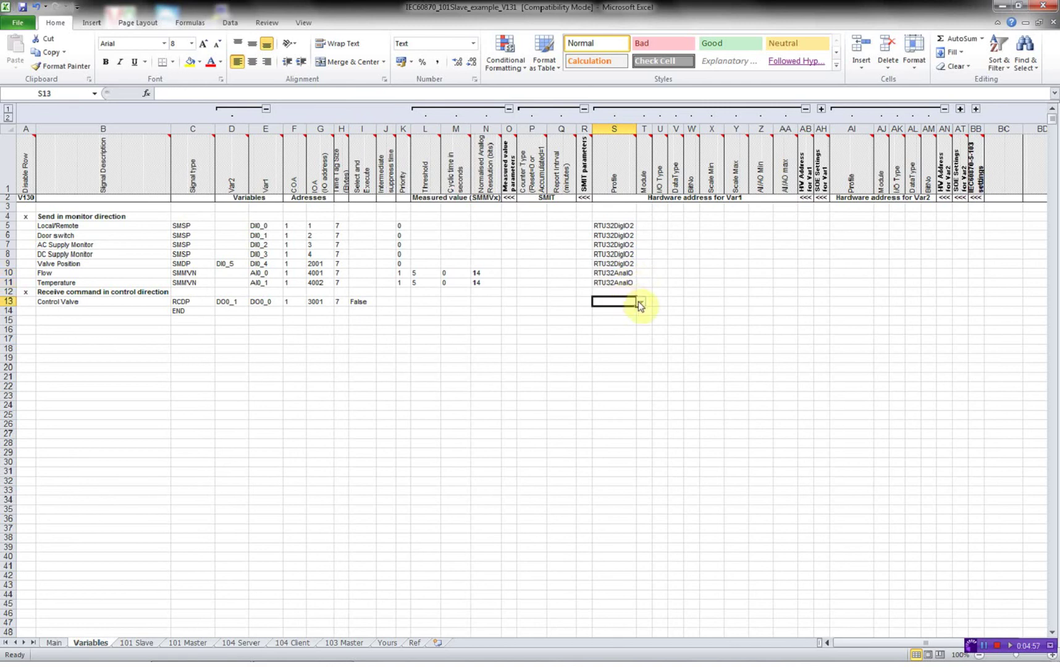
left_click(641, 301)
left_click(632, 310)
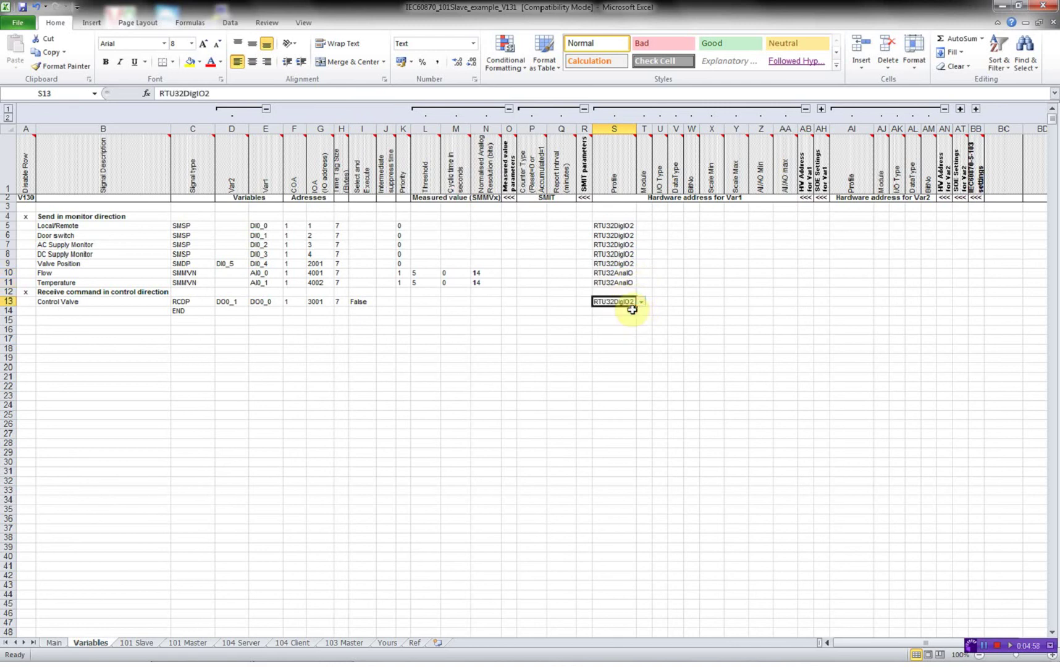
Set the Var1 module number to 0 for Local/Remote, Door switch, AC Supply Monitor, DC Supply Monitor and Valve Position.
left_click(643, 226)
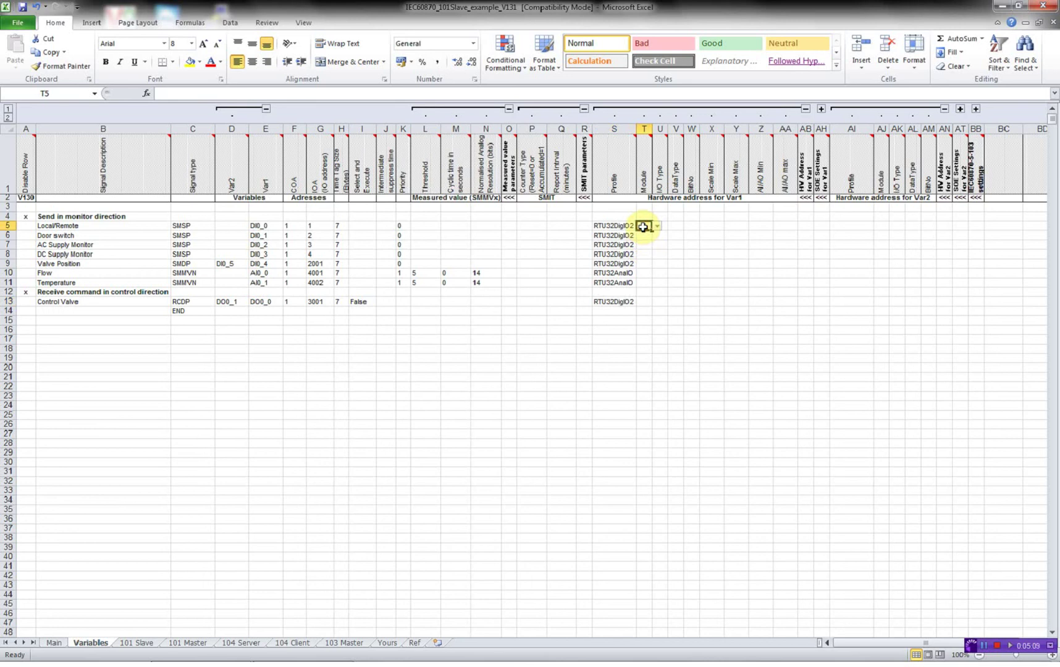
type("0")
key("Return")
type("0")
key("Return")
type("0")
key("Return")
type("0")
key("Return")
type("0")
key("Return")
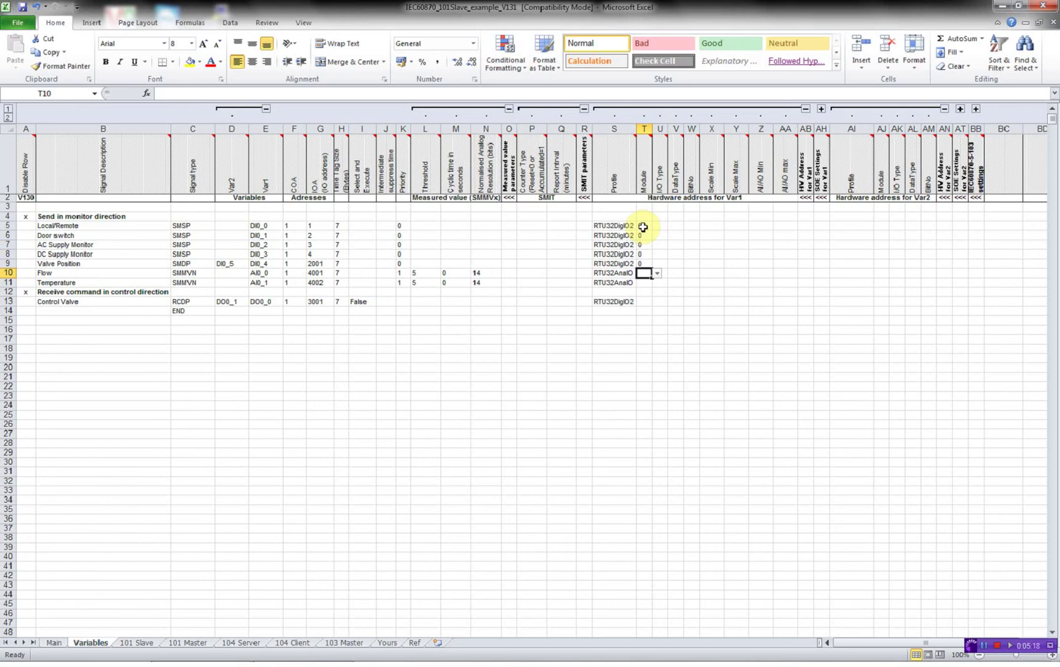
Set the Var1 module number to 0 for Flow, 1 for Temperature and 0 for Control Valve.
type("0")
key("Return")
type("1")
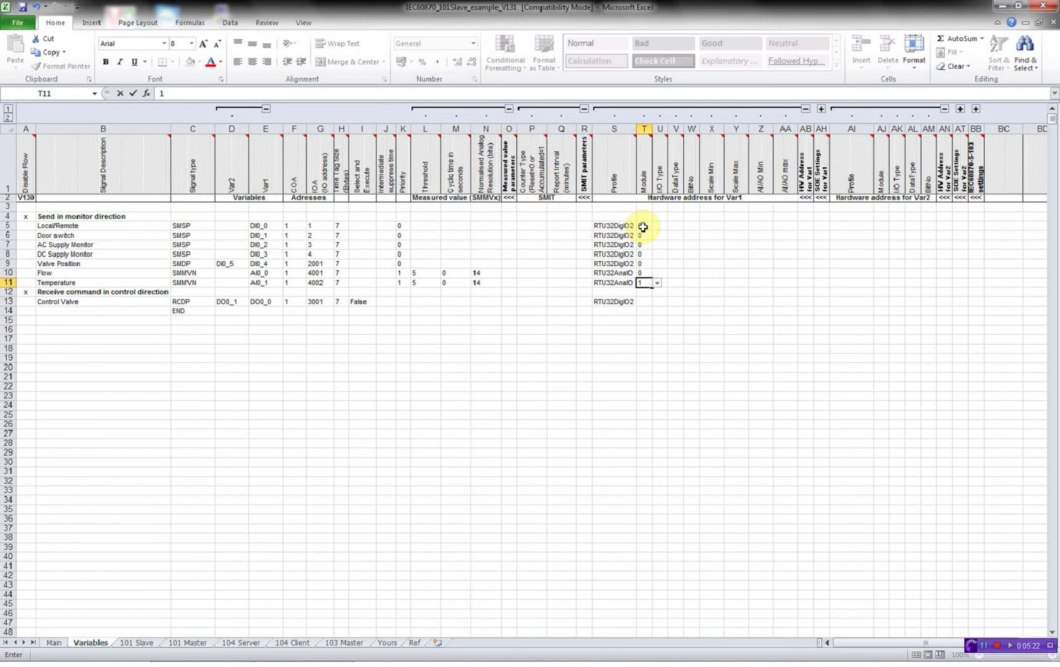
key("Up")
key("Down")
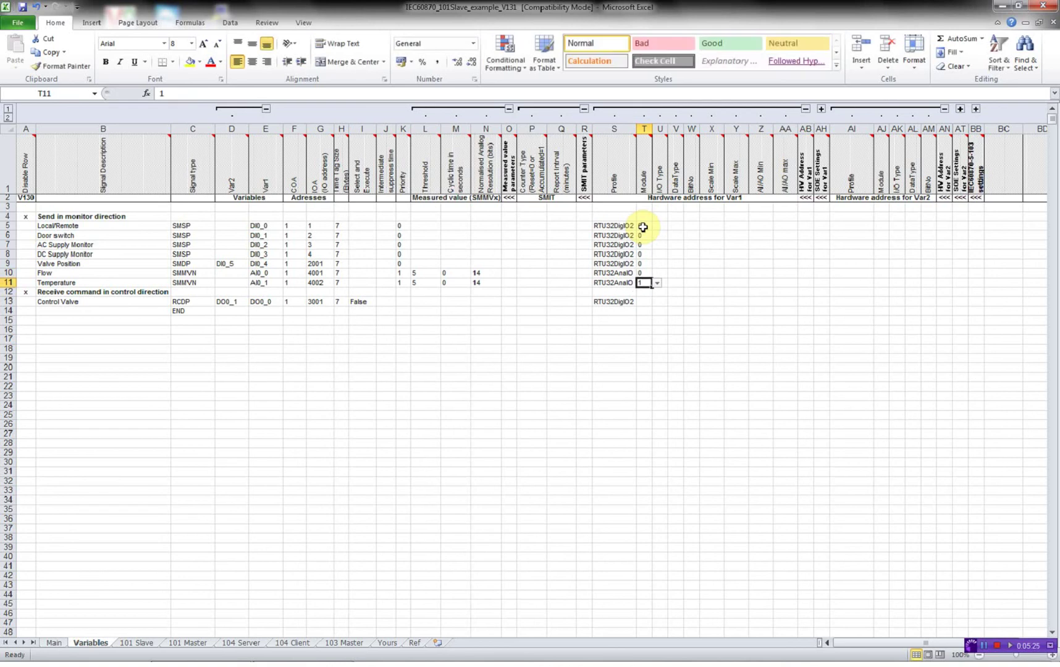
key("Down")
key("Down")
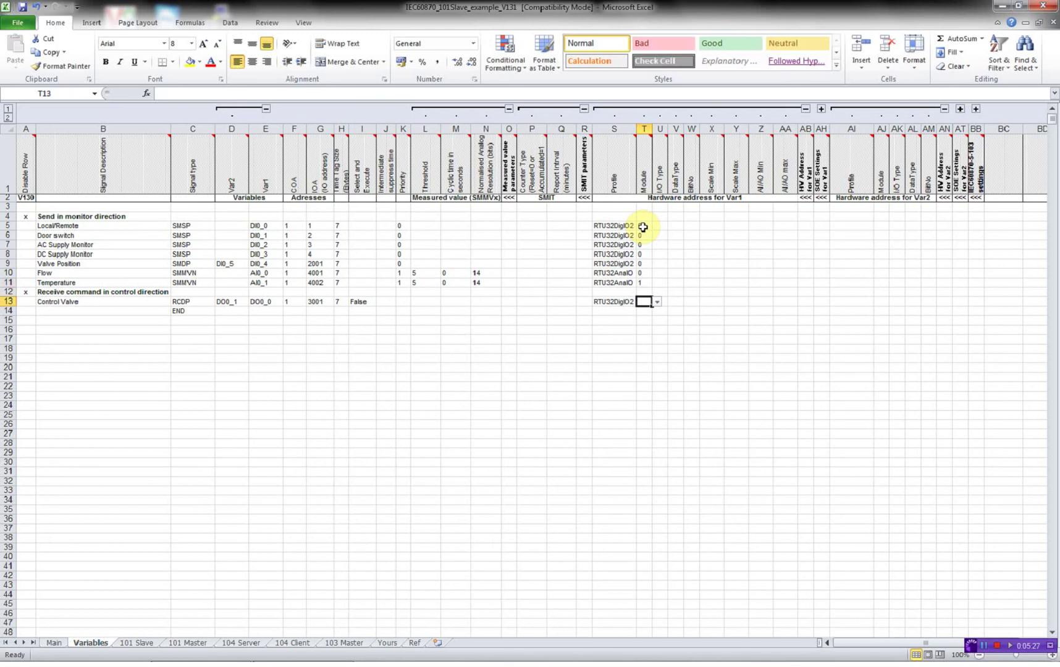
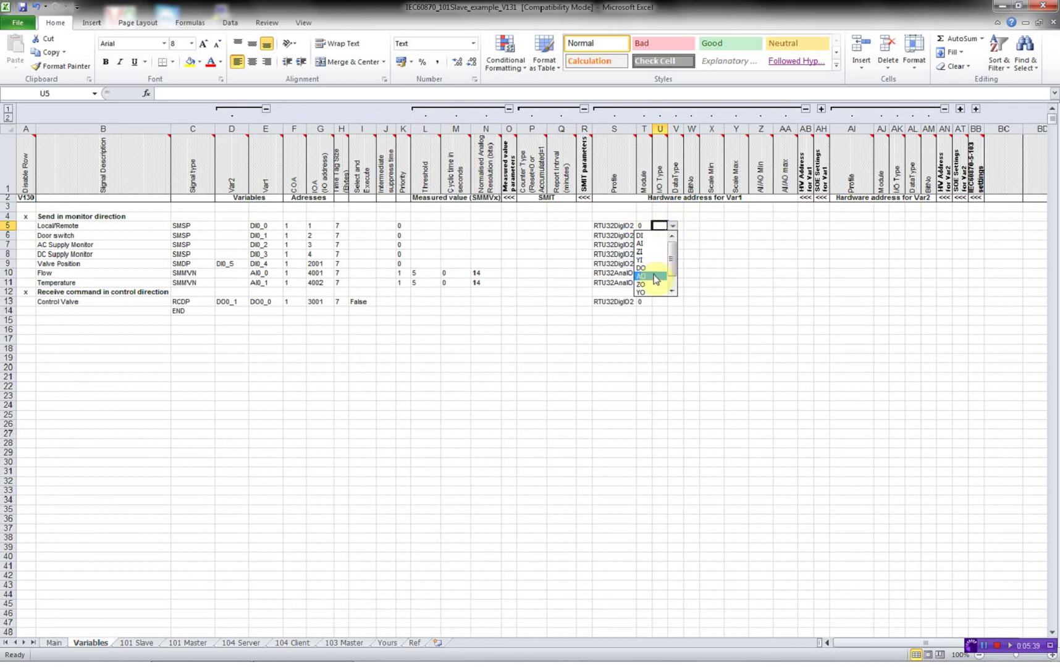
Set the Var1 I/O type of Local/Remote, Door switch and AC Supply Monitor to DI.
left_click(656, 236)
left_click(662, 235)
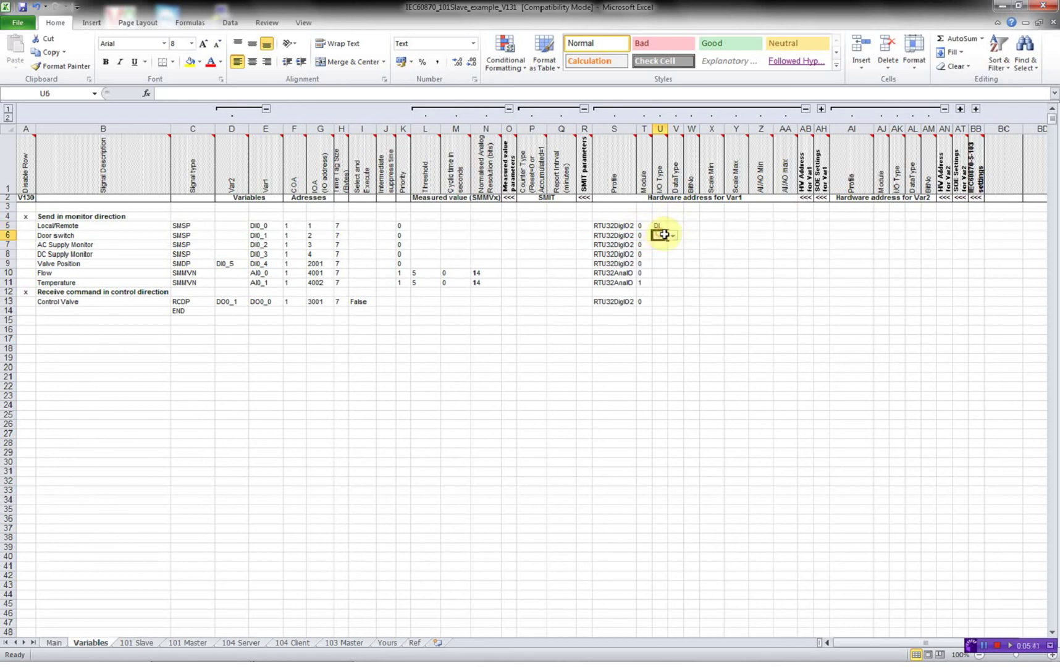
left_click(672, 236)
left_click(656, 244)
left_click(661, 245)
left_click(673, 245)
left_click(656, 254)
Set the Var1 I/O type of DC Supply Monitor and Valve Position to DI.
left_click(661, 255)
left_click(673, 254)
left_click(666, 264)
left_click(662, 264)
left_click(673, 263)
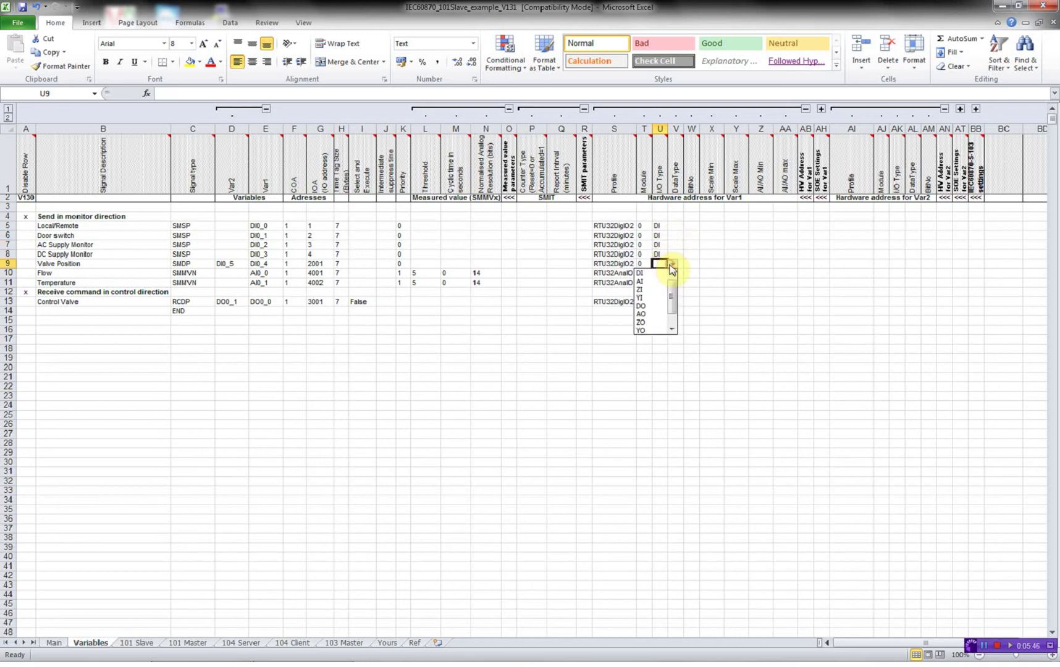
left_click(656, 272)
Set the Var1 I/O type of Flow and Temperature to AI.
left_click(661, 273)
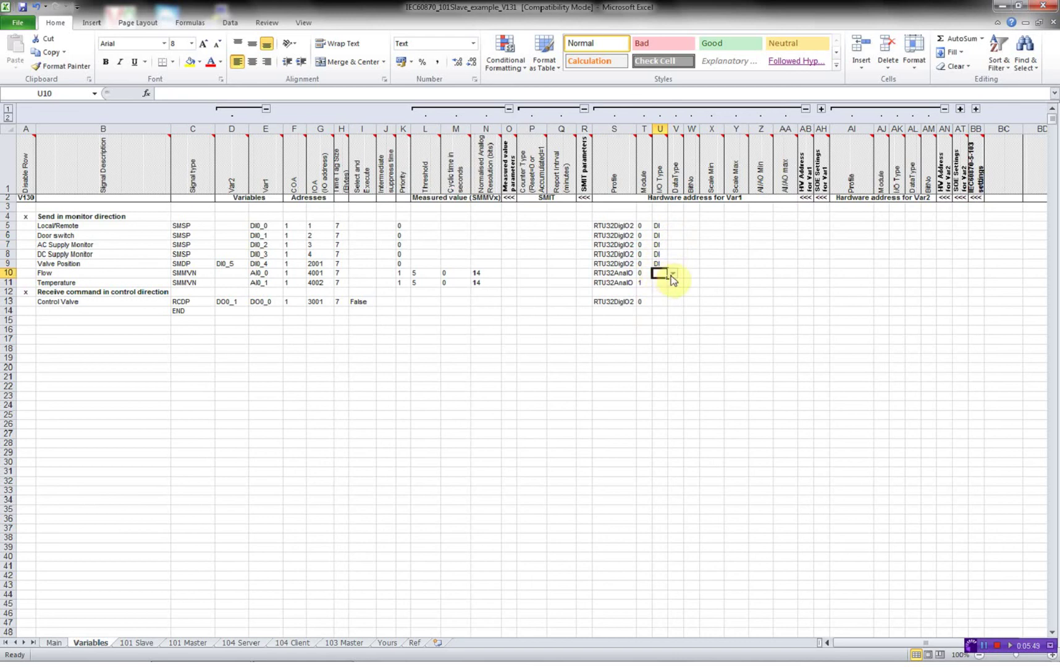
left_click(672, 274)
left_click(658, 283)
left_click(663, 283)
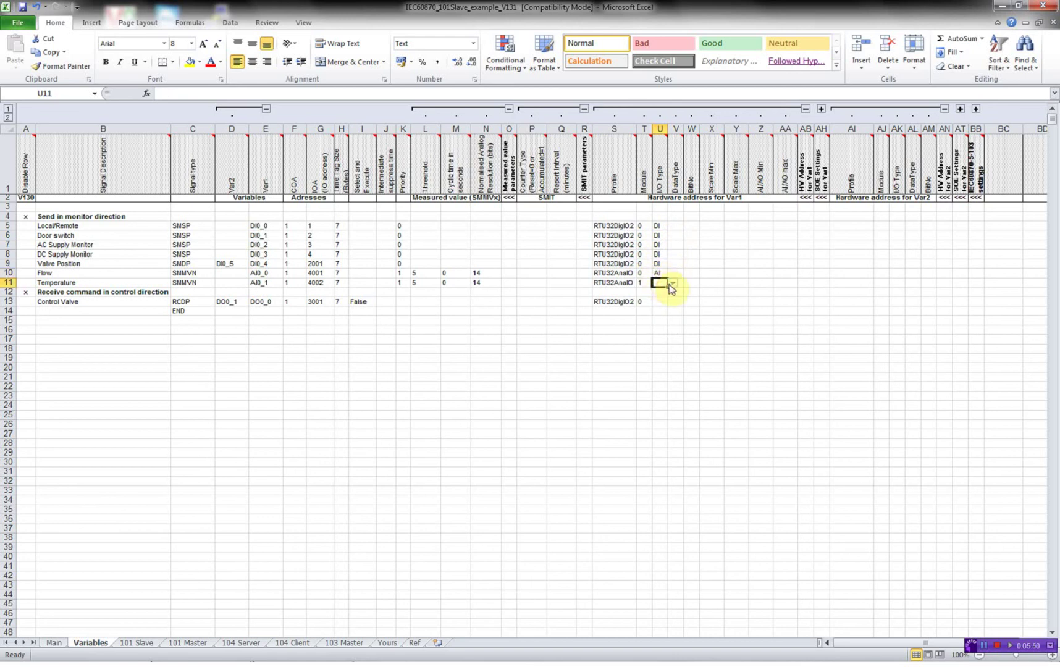
left_click(672, 284)
left_click(664, 292)
Set the Var1 I/O type of Control Valve to DO.
left_click(659, 301)
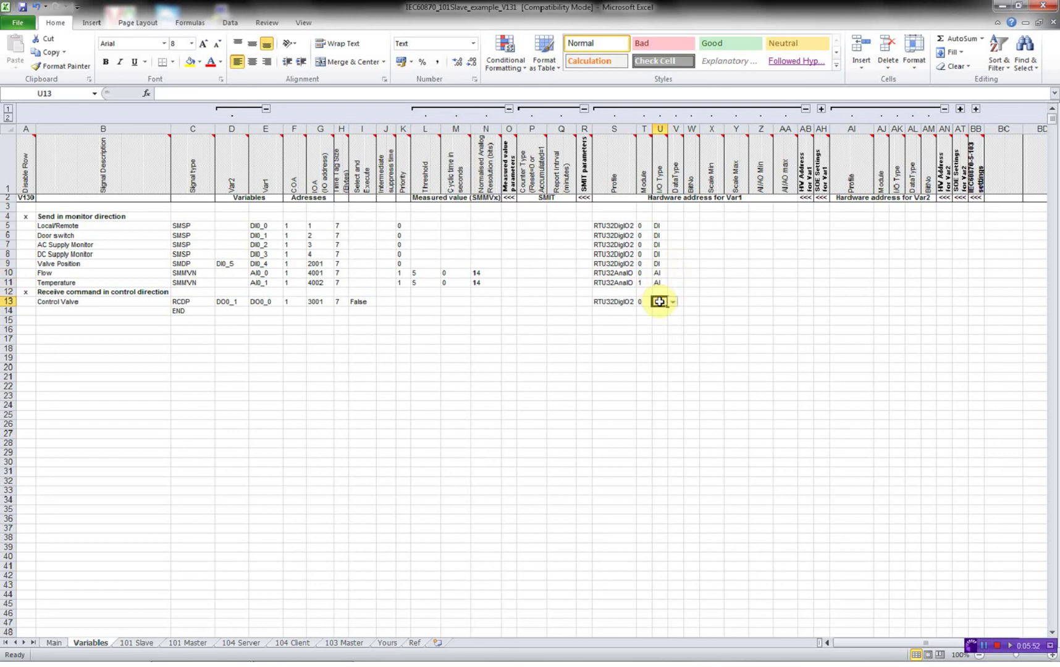
left_click(673, 301)
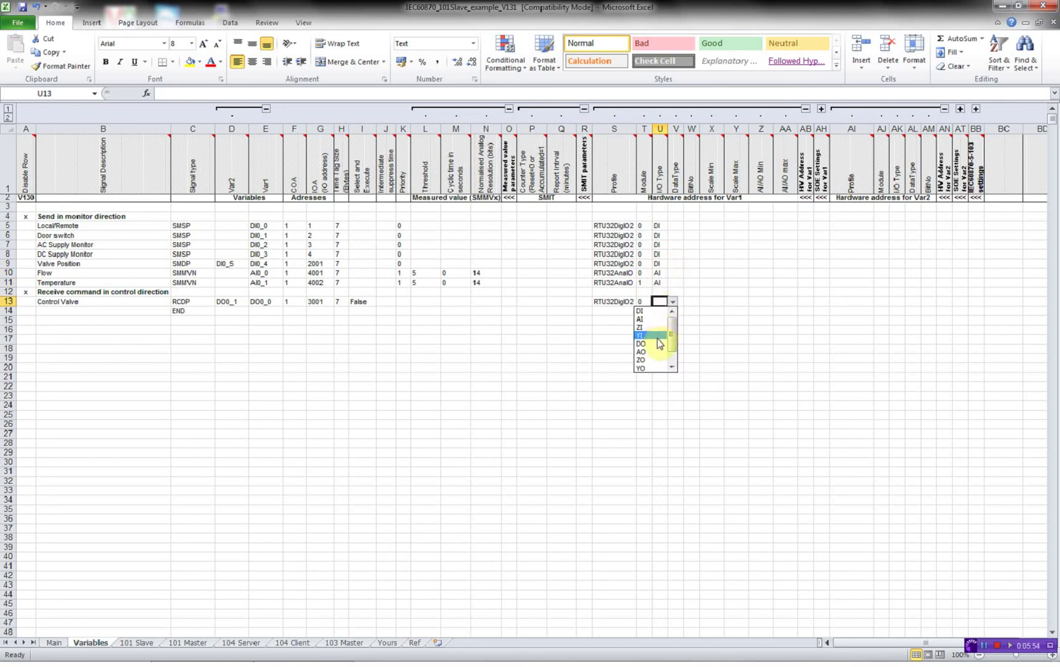
left_click(659, 343)
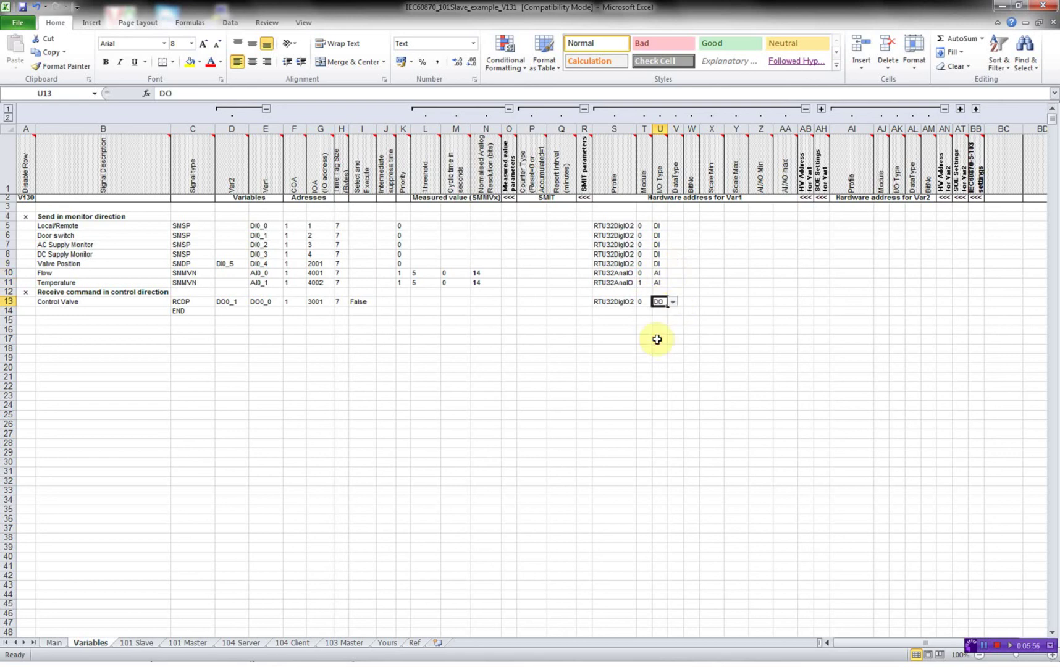
Set the Var1 data type of Local/Remote, Door switch and AC Supply Monitor to IX.
left_click(678, 226)
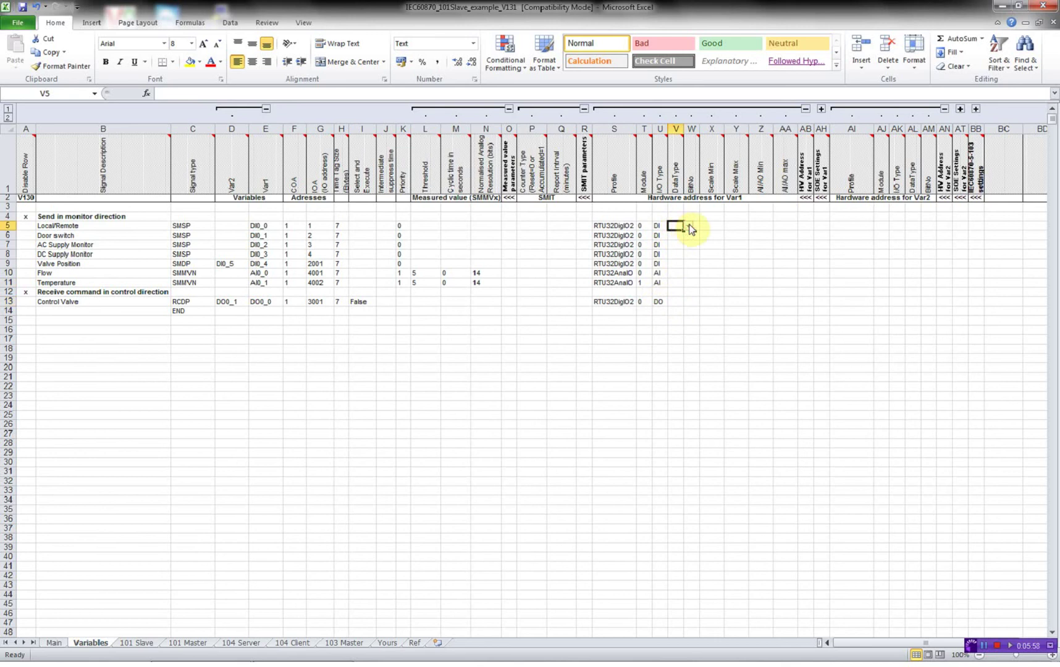
left_click(688, 226)
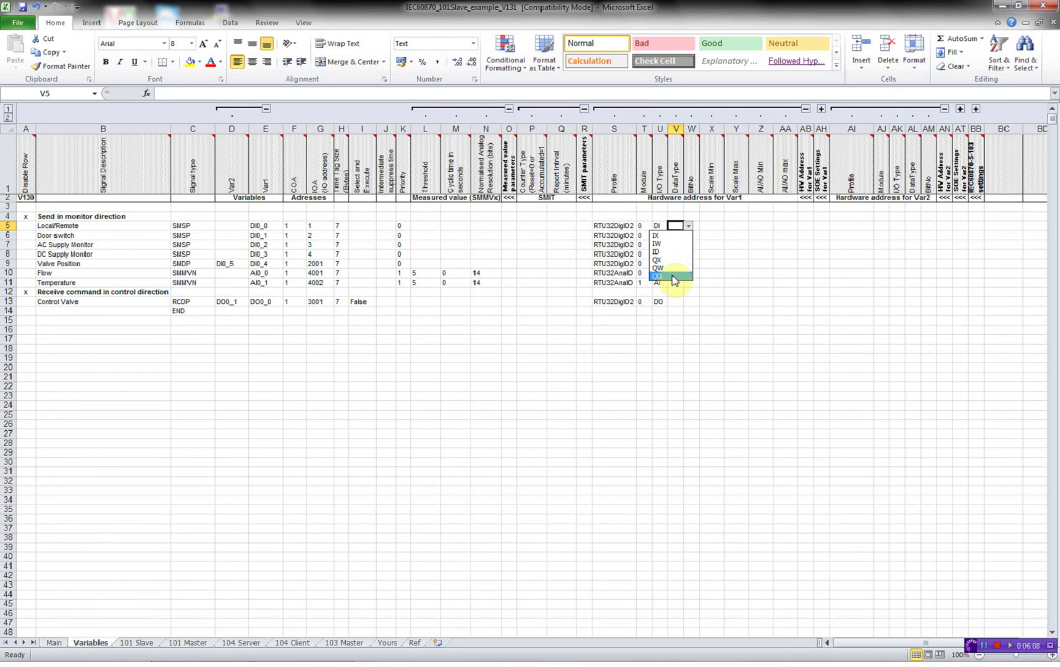
left_click(674, 237)
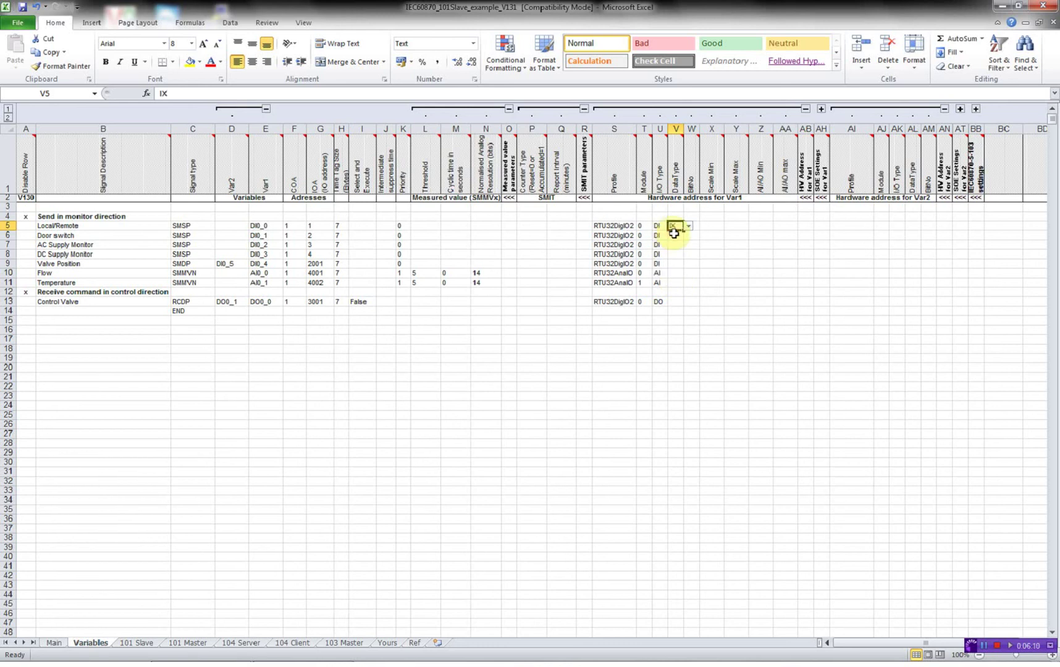
left_click(679, 235)
left_click(688, 235)
left_click(684, 245)
left_click(680, 245)
left_click(688, 245)
left_click(679, 254)
Set the Var1 data type of DC Supply Monitor and Valve Position to IX.
left_click(677, 253)
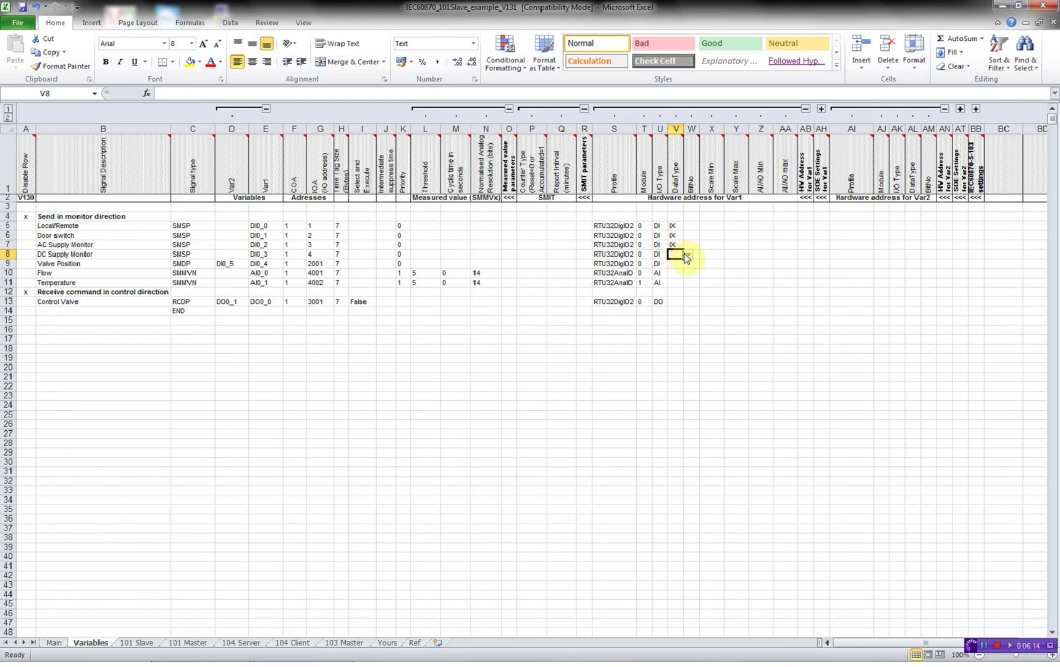
left_click(688, 254)
left_click(684, 264)
left_click(680, 263)
left_click(688, 263)
left_click(683, 273)
Set the Var1 data type of Flow and Temperature to IW.
left_click(680, 272)
left_click(689, 273)
left_click(673, 291)
left_click(677, 282)
left_click(691, 284)
left_click(673, 291)
Set the Var1 data type of Control Valve to QX.
left_click(675, 300)
left_click(688, 302)
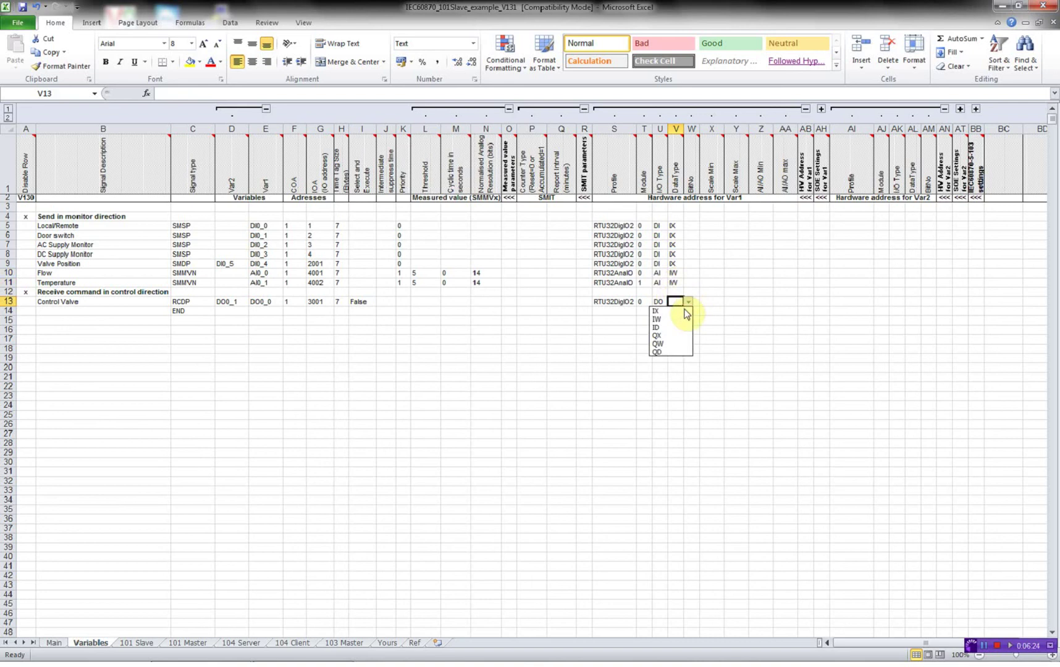
left_click(671, 334)
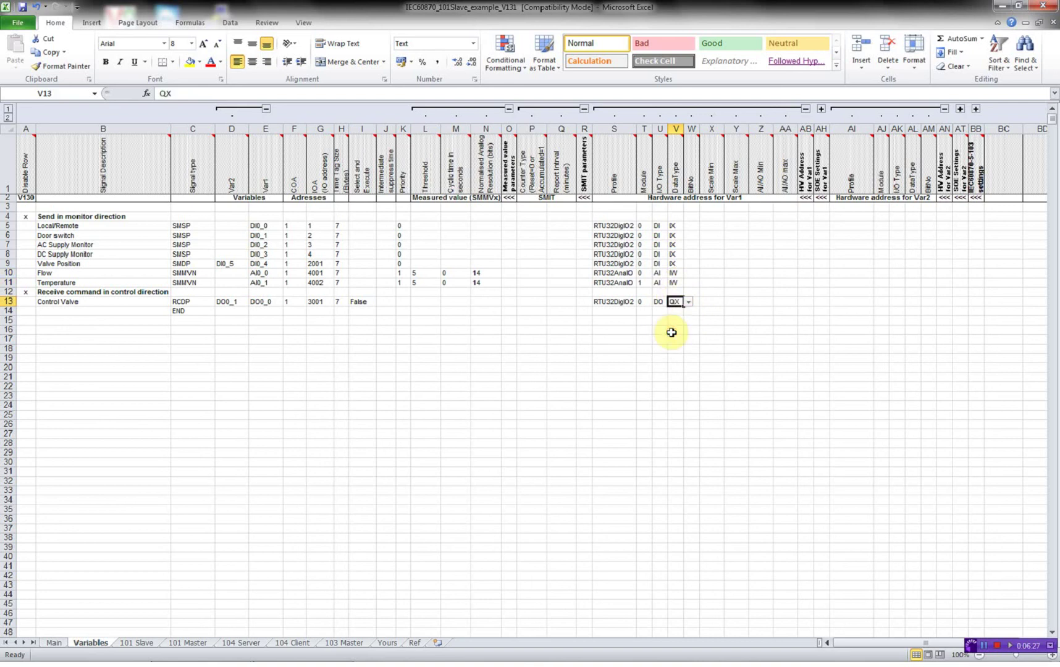
Number the Var1 BitNo 0, 1, 2, 3 and 4 for Local/Remote, Door switch, AC Supply Monitor, DC Supply Monitor and Valve Position.
left_click(692, 226)
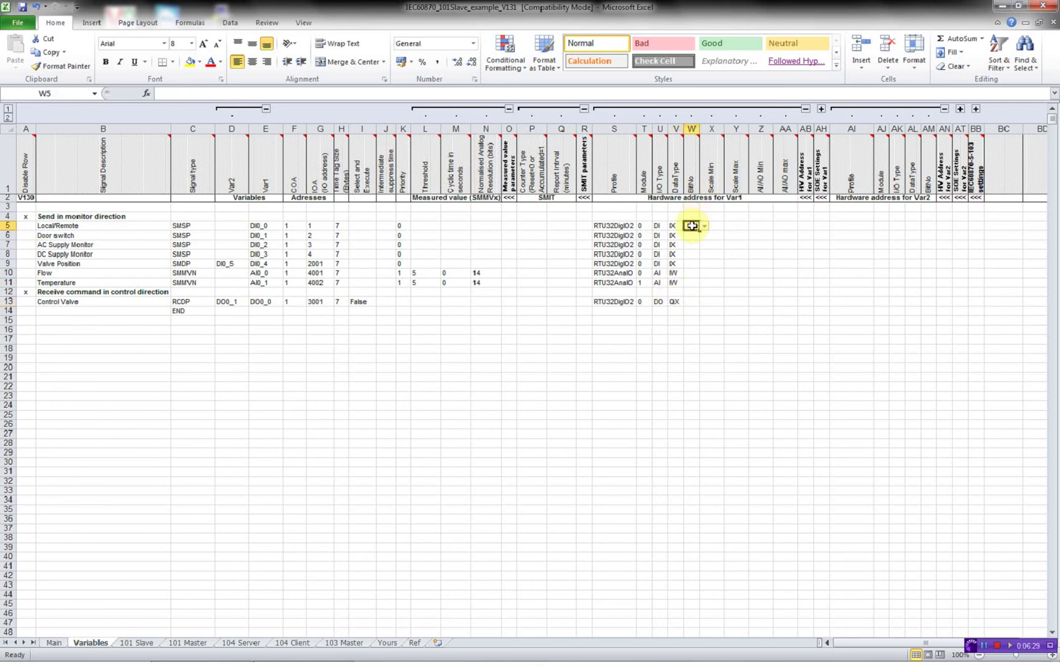
type("0")
key("Return")
type("1")
key("Return")
type("2")
key("Return")
type("3")
key("Return")
type("4")
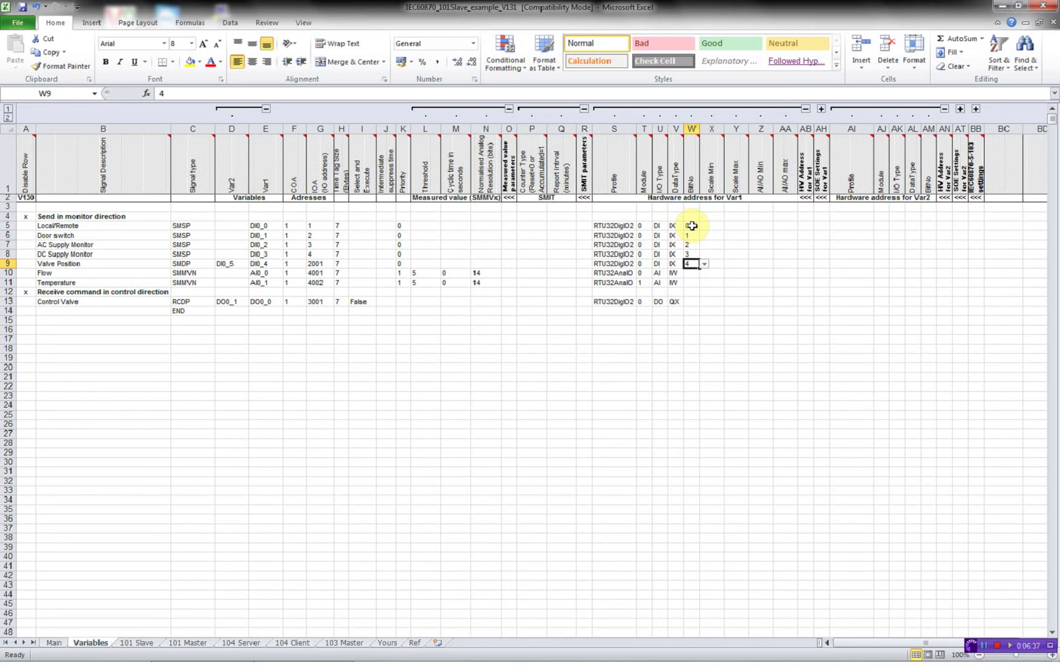
Examine the Var2 hardware address columns in the Valve Position row.
key("Right")
key("Right")
key("Right")
key("Right")
key("Right")
key("Right")
key("Right")
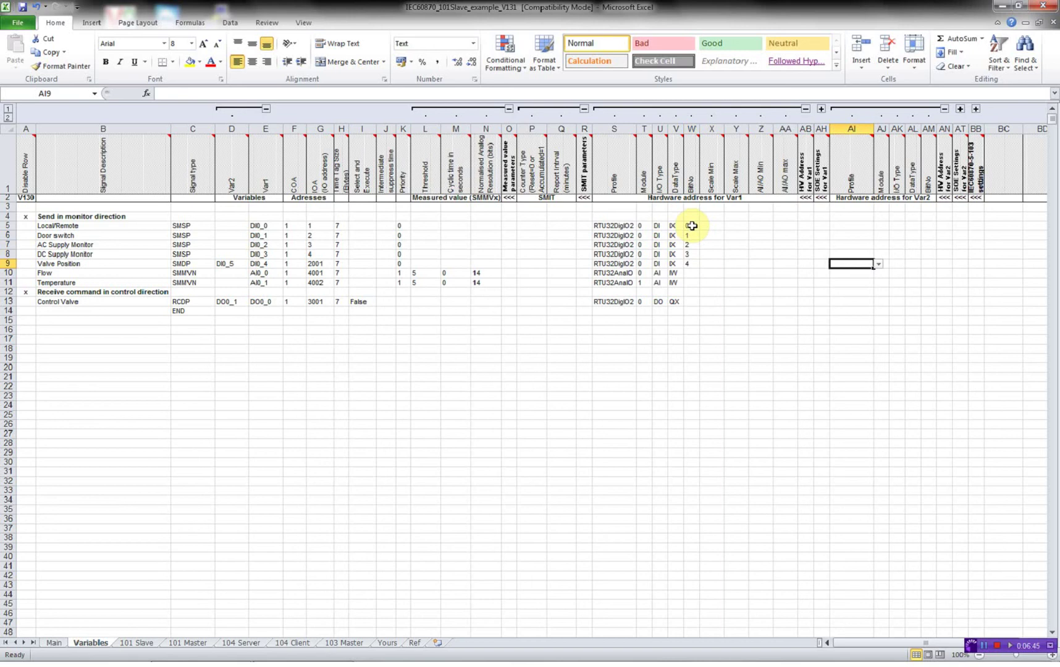
key("Left")
key("Left")
key("Left")
key("Left")
key("Left")
key("Left")
key("Left")
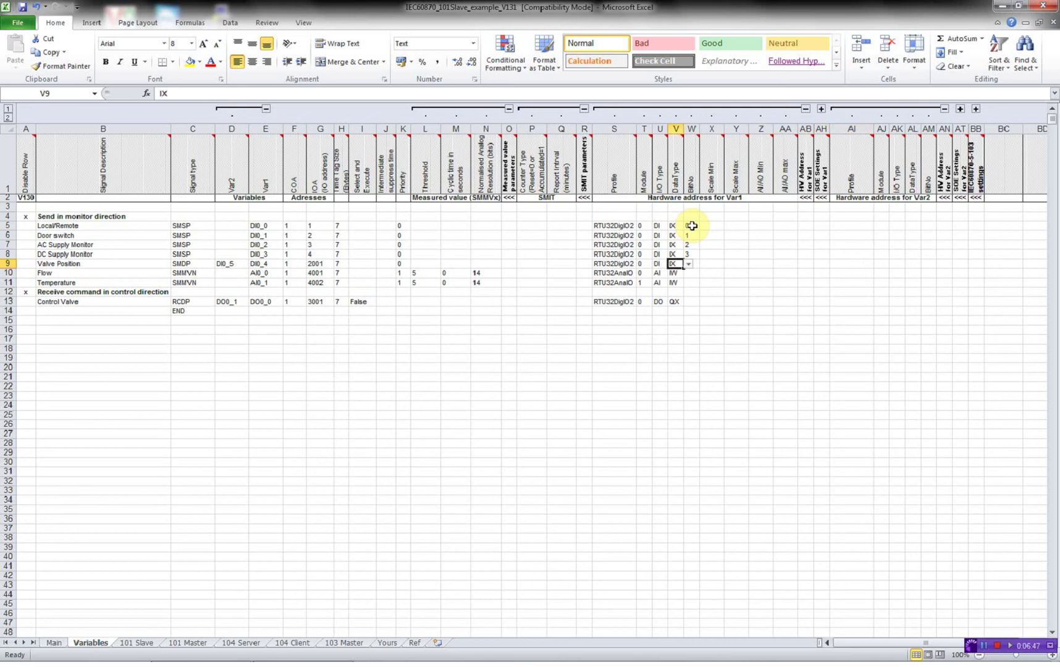
key("Right")
key("Left")
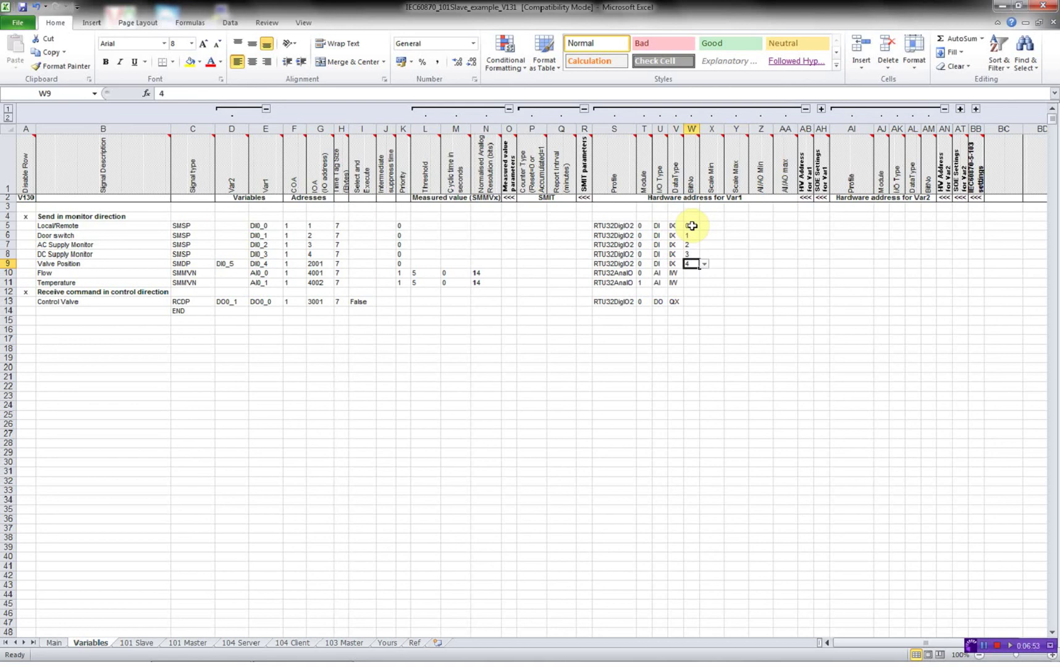
Examine the BitNo cells of Flow and Control Valve and the remaining hardware address columns in the Control Valve row.
left_click(690, 273)
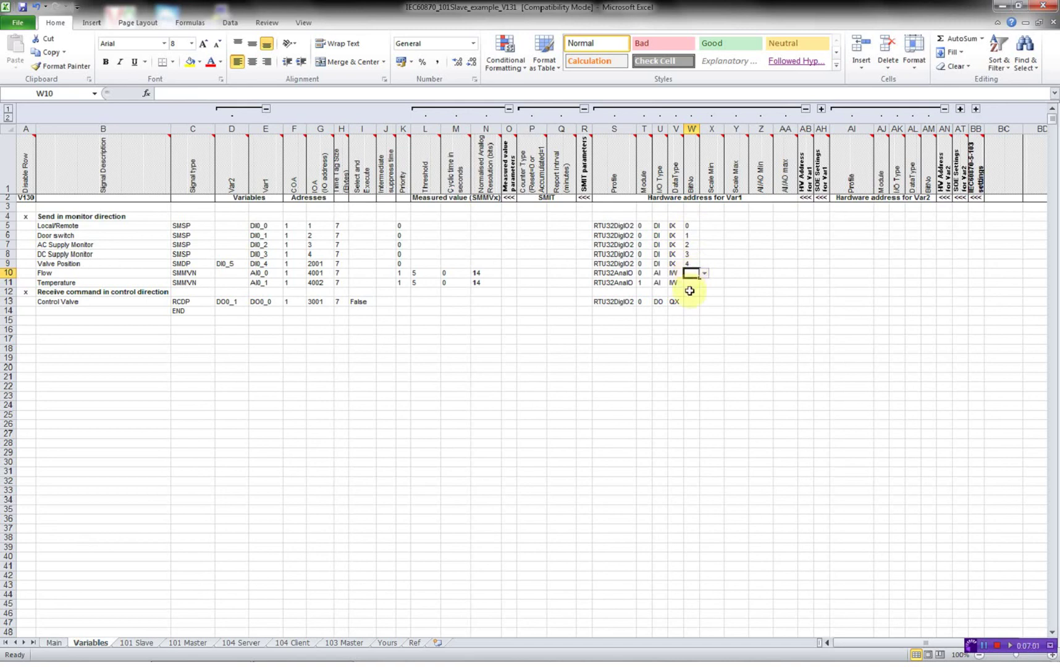
left_click(690, 301)
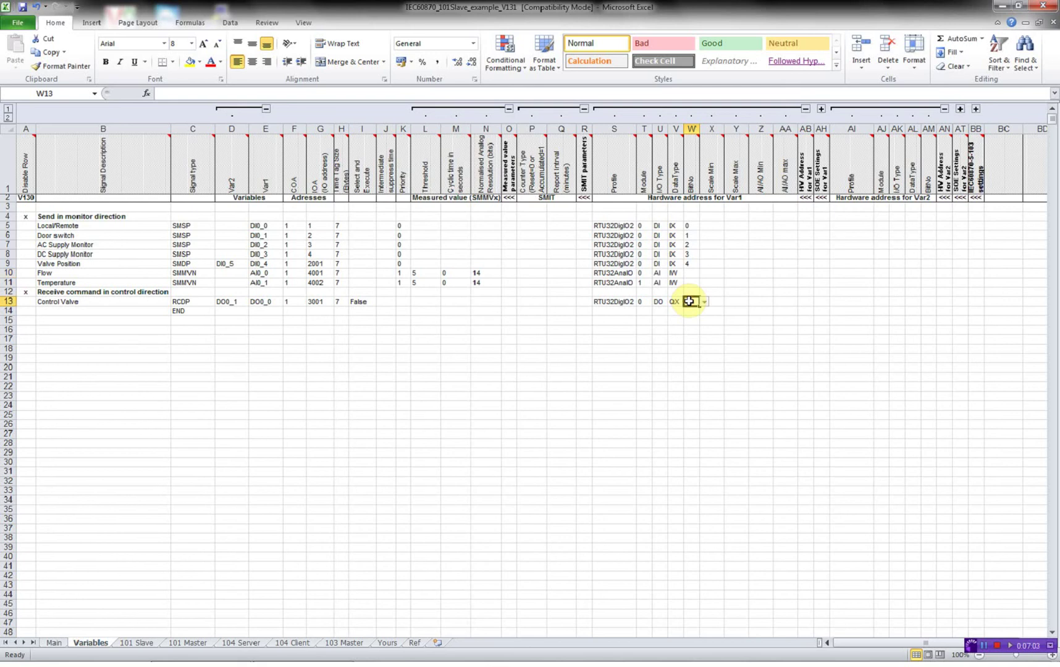
key("Right")
key("Right")
key("Right")
key("Right")
key("Right")
key("Right")
key("Right")
key("Left")
key("Left")
key("Left")
key("Left")
key("Left")
key("Left")
key("Left")
Set Flow's Var1 Scale Min to 0 and Scale Max to 16383.
key("Up")
key("Up")
key("Up")
key("Right")
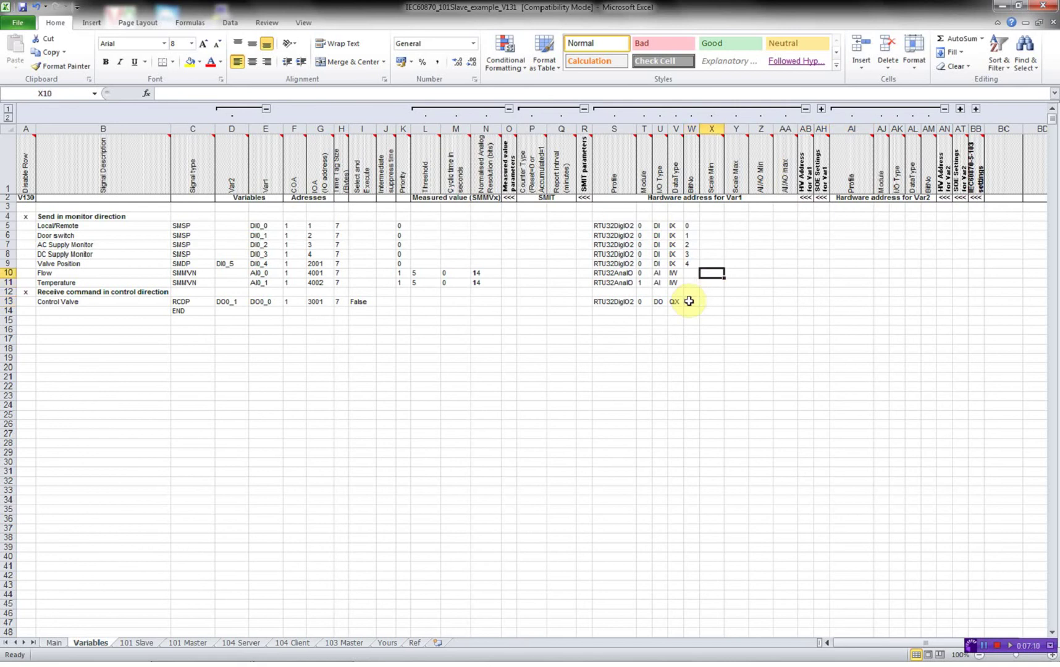
type("0")
key("Right")
type("16383")
key("Return")
Set Flow's Var1 AI/AO Min to 0 and AI/AO max to 16383.
key("Up")
key("Right")
type("0")
key("Return")
key("Right")
type("1")
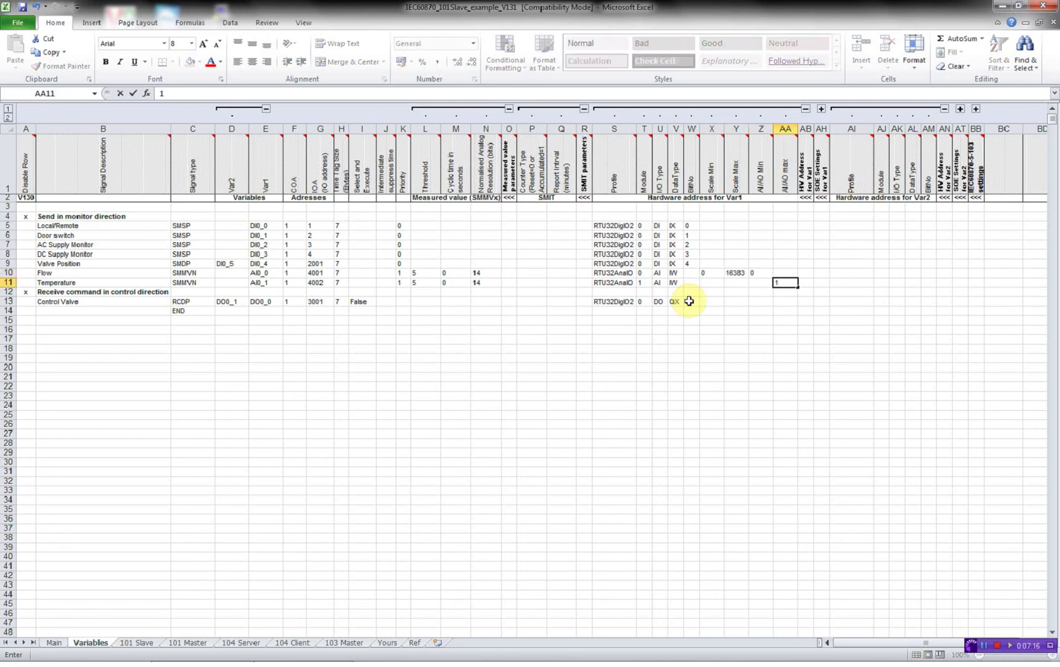
key("Up")
type("16383")
key("Return")
Set Temperature's Var1 Scale Min and Scale Max to 0 and 16383, and its AI/AO Min and max to 0 and 16383.
key("Left")
key("Left")
key("Left")
type("0")
key("Right")
type("16383")
key("Right")
type("0")
key("Right")
type("1")
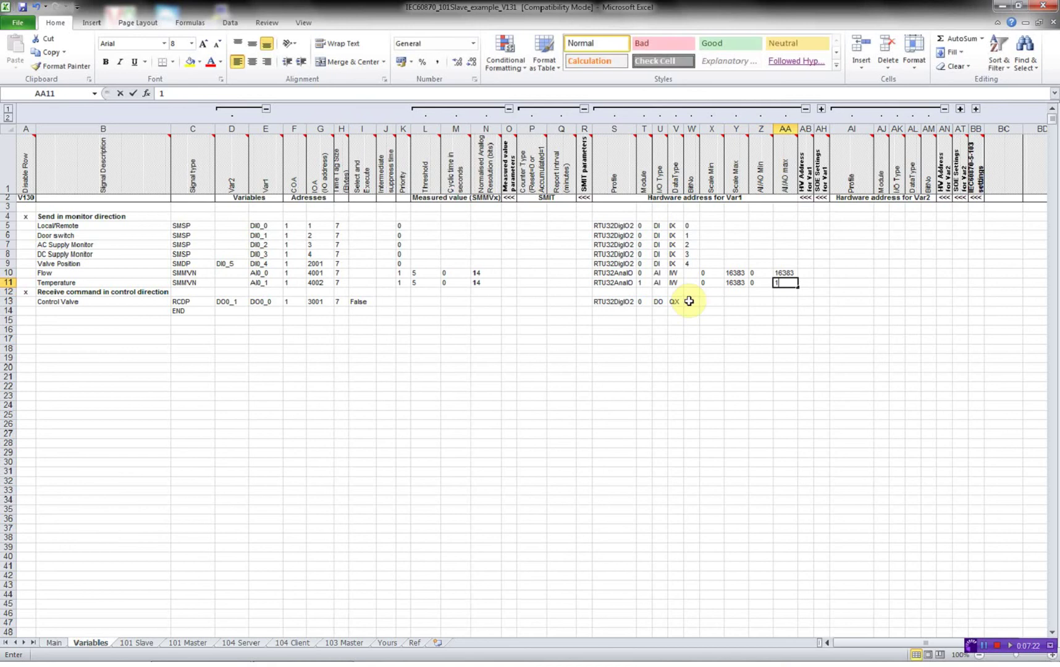
type("6383")
key("Return")
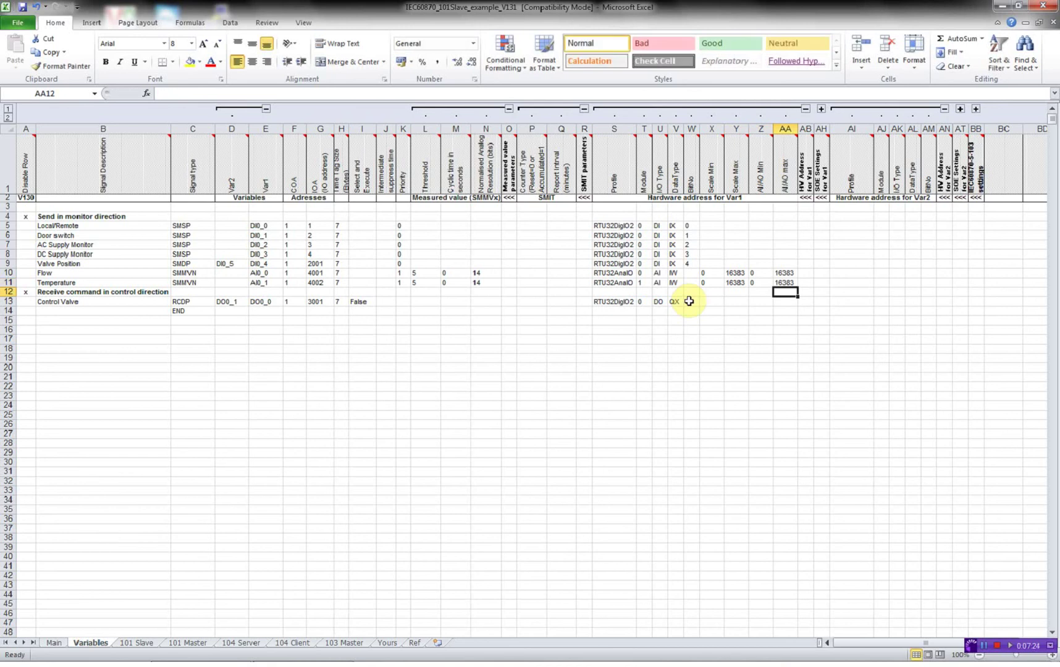
key("Up")
key("Up")
key("Left")
key("Down")
key("Left")
key("Left")
key("Left")
key("Left")
key("Left")
key("Left")
key("Left")
key("Left")
key("Left")
key("Left")
key("Left")
key("Left")
key("Left")
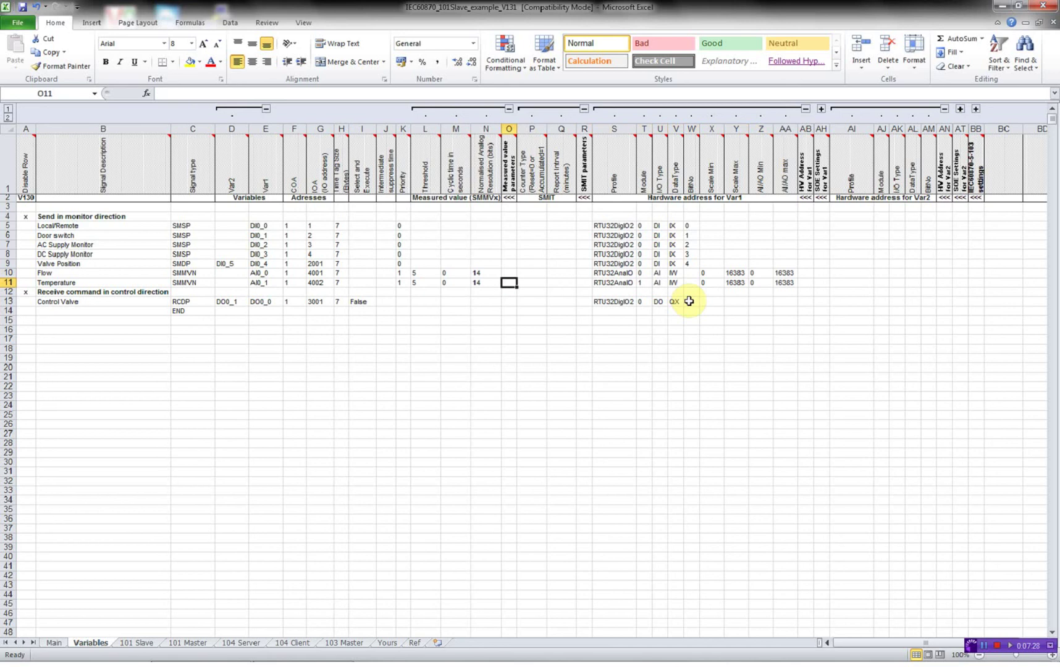
Review the signal types of Temperature and Control Valve on the Variables sheet.
key("Left")
key("Left")
key("Left")
key("Left")
key("Left")
key("Left")
key("Left")
key("Left")
key("Left")
key("Left")
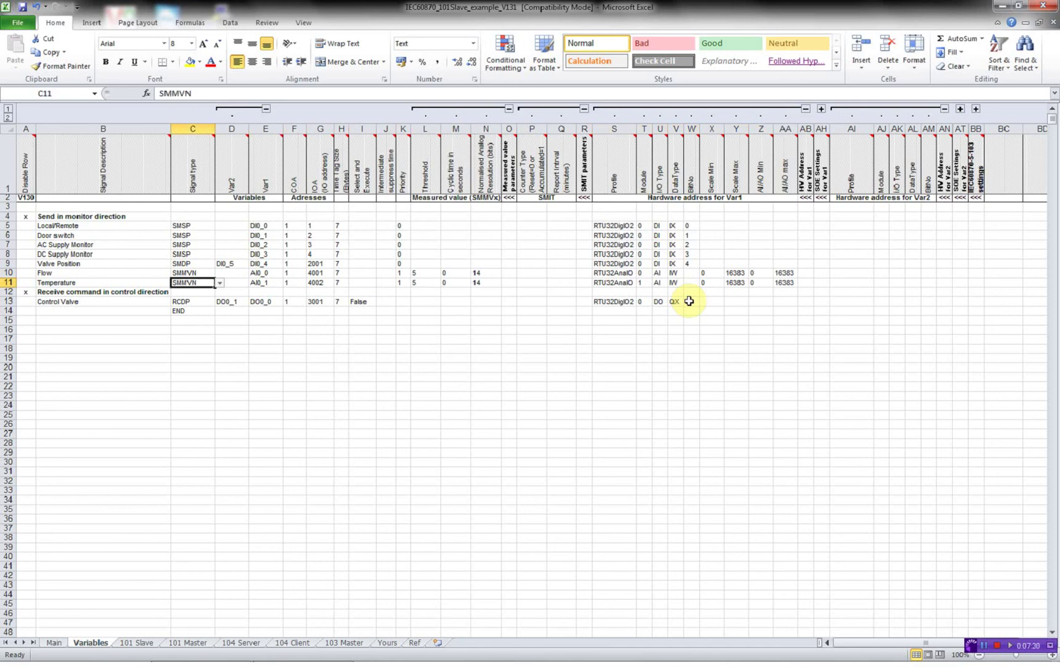
key("Down")
key("Down")
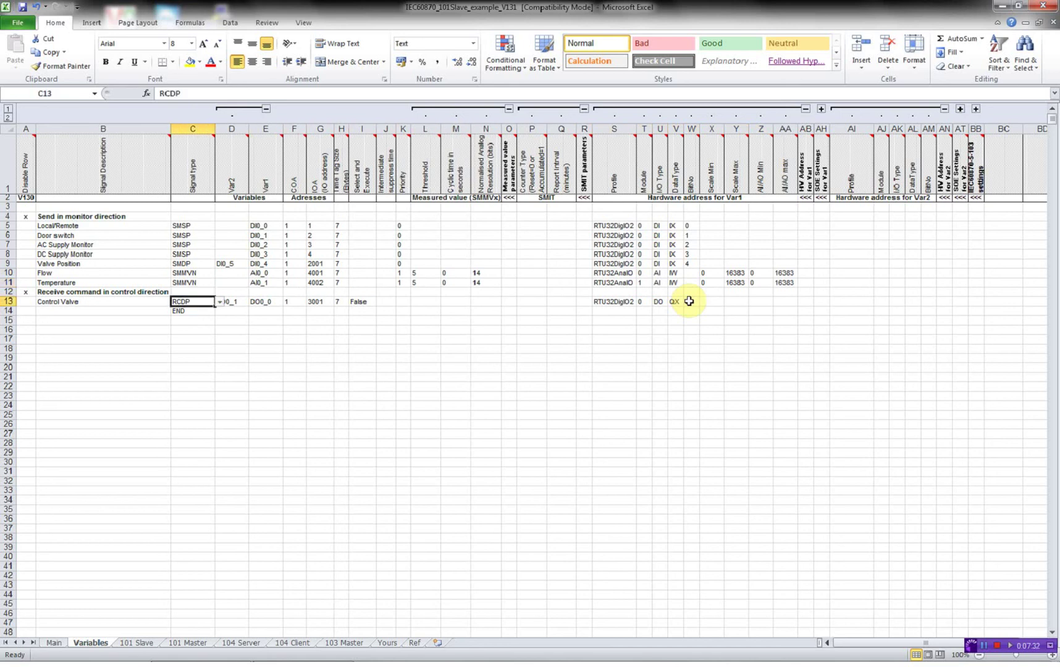
Set the main communication port's COM port to MCOM1 in the 101 Slave parameters.
left_click(138, 643)
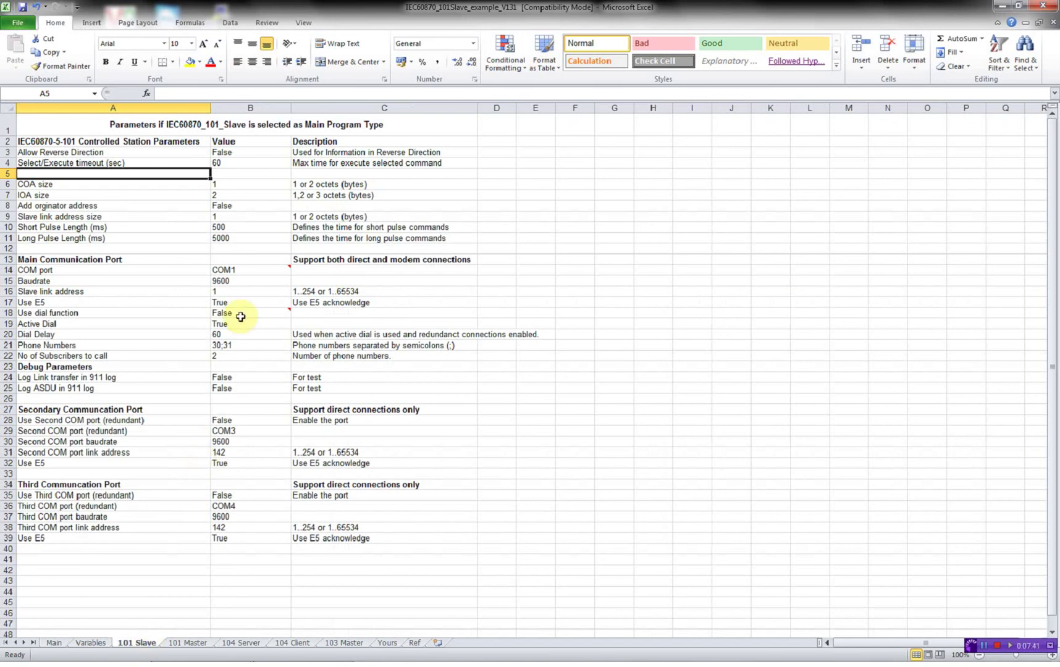
left_click(237, 291)
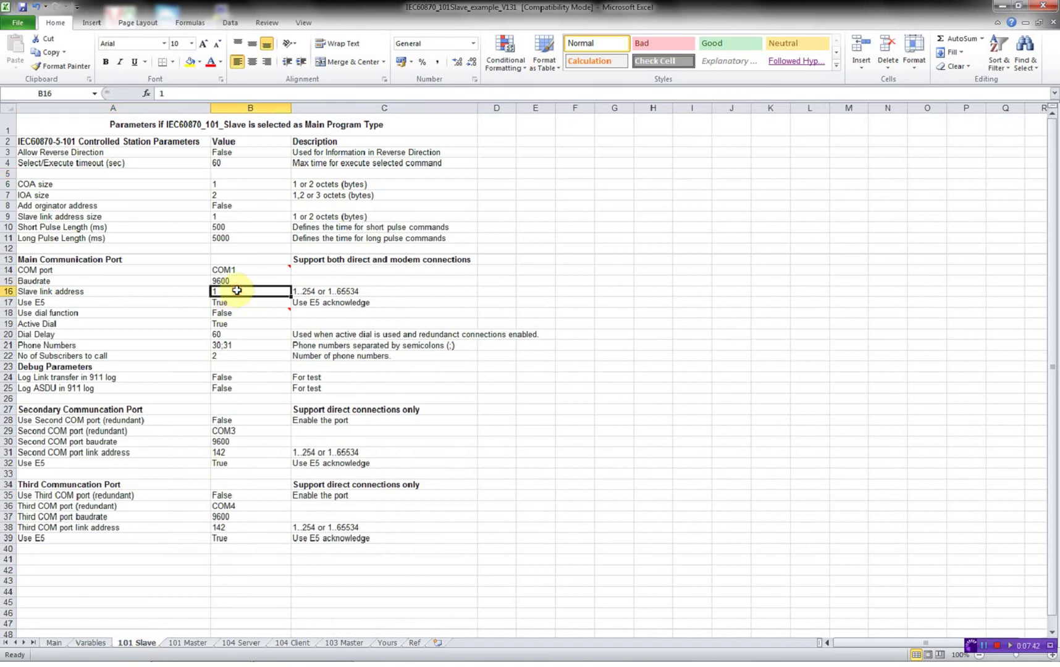
left_click(263, 271)
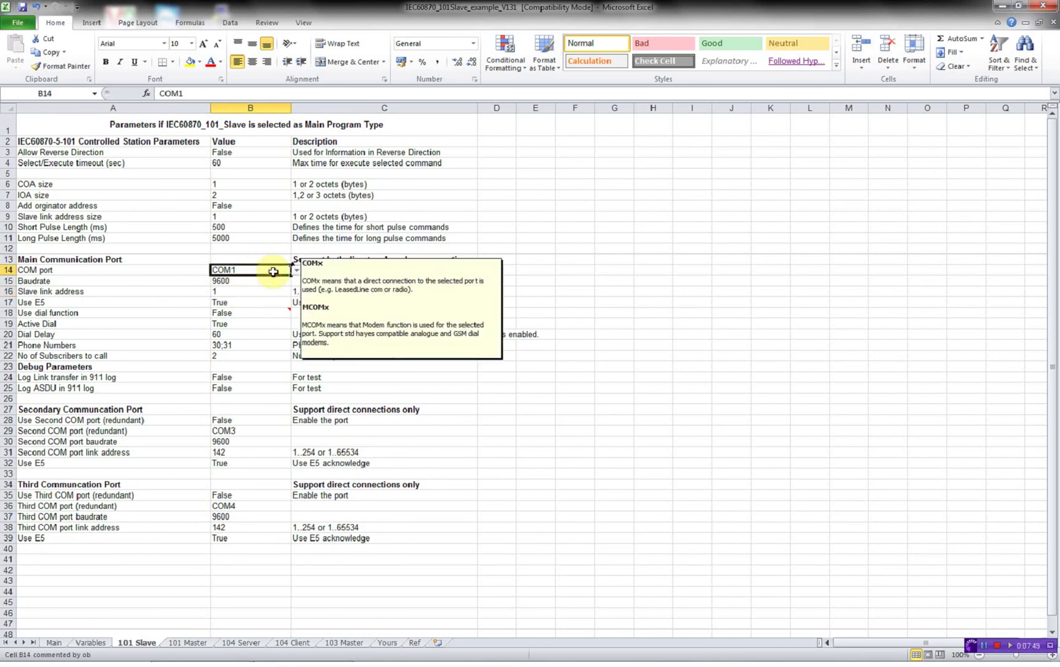
left_click(297, 272)
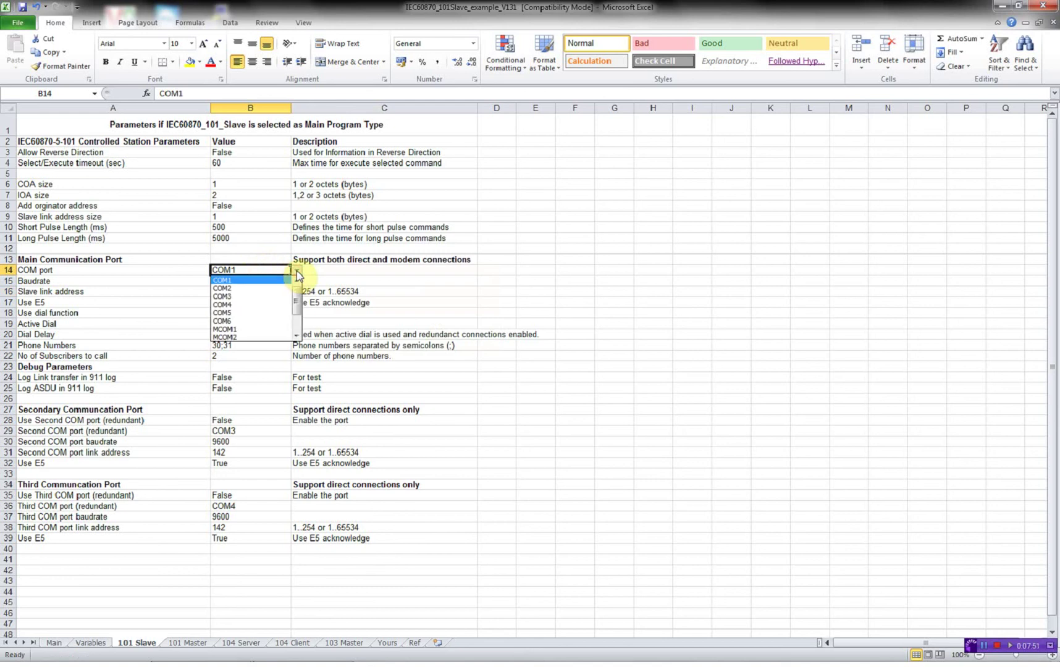
left_click(244, 330)
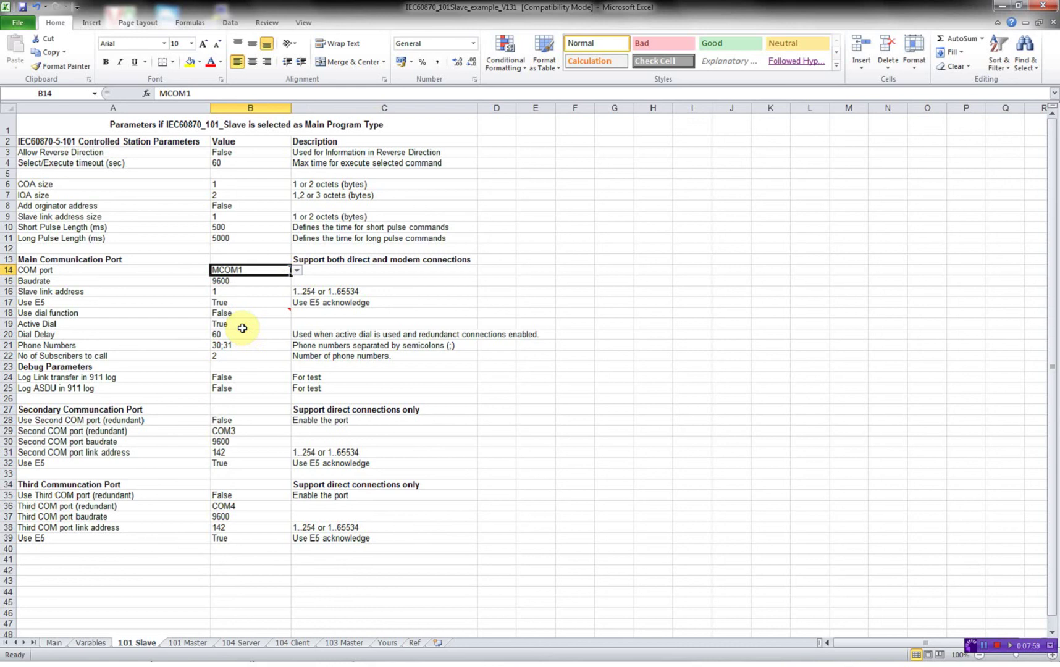
Set Use dial function to True for the main communication port and check its Phone Numbers value.
left_click(259, 312)
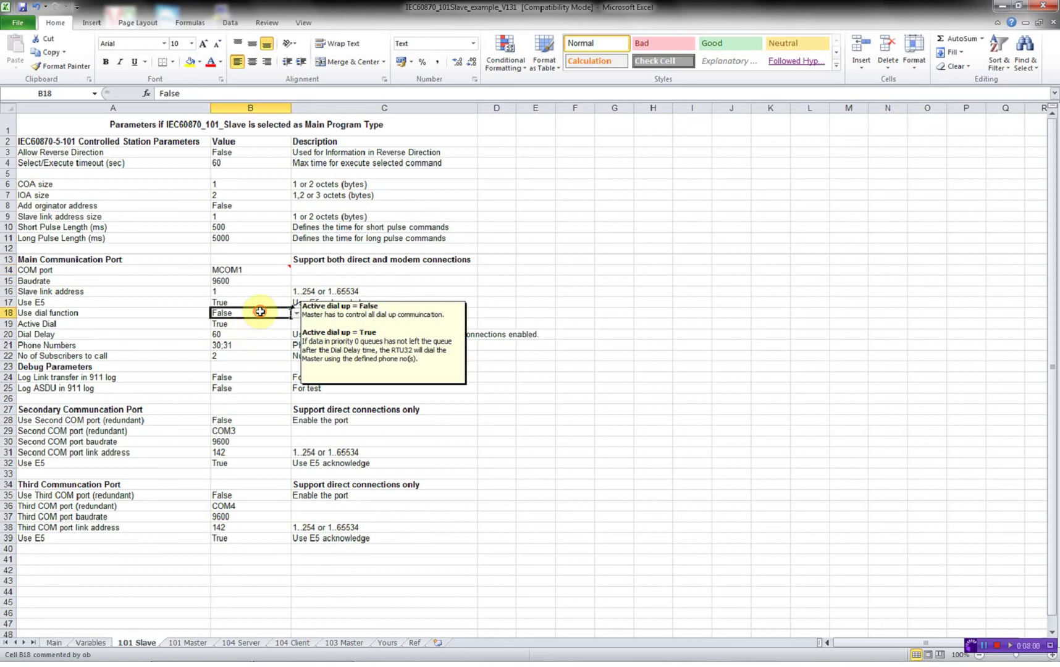
left_click(299, 317)
left_click(298, 317)
left_click(272, 326)
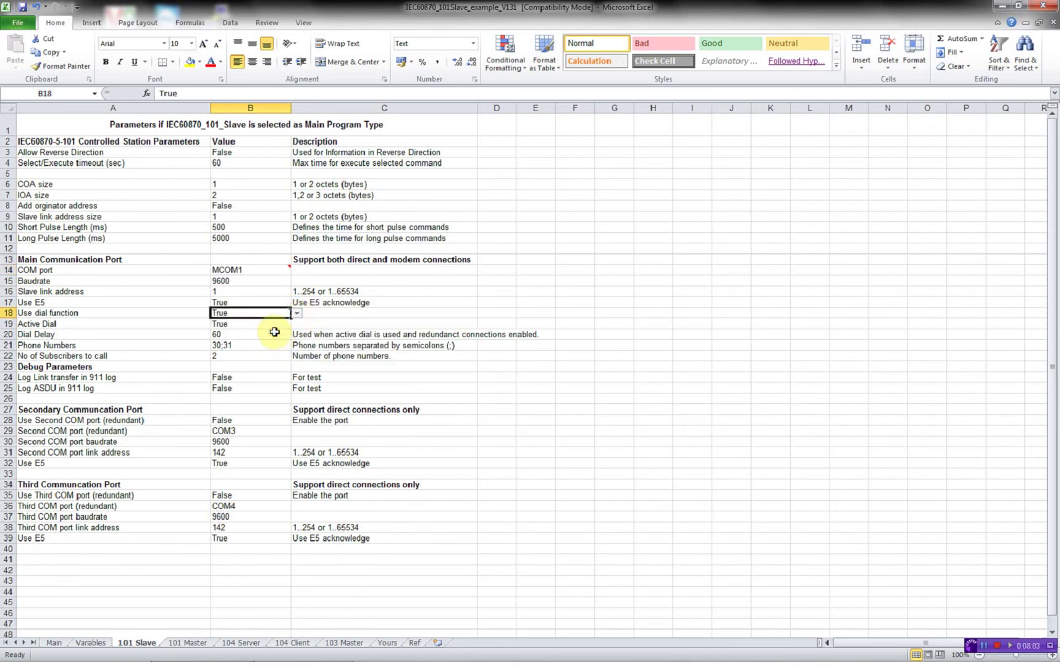
left_click(248, 345)
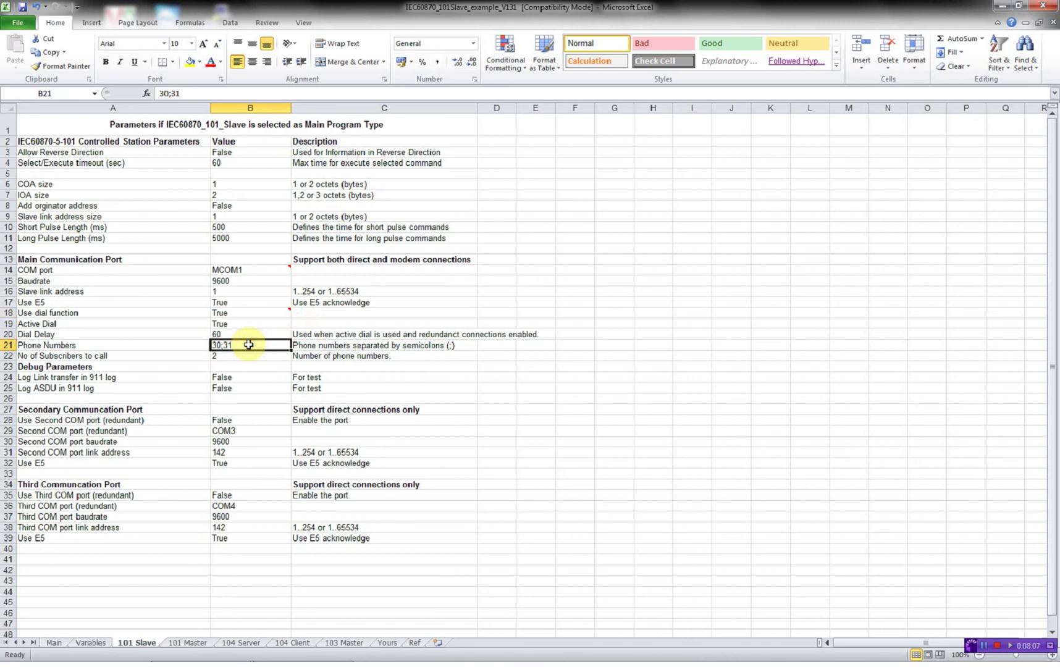
Restore the main communication port to COM1 and set its Use dial function back to False.
double_click(256, 271)
key("Home")
key("Delete")
key("Return")
left_click(266, 313)
left_click(296, 312)
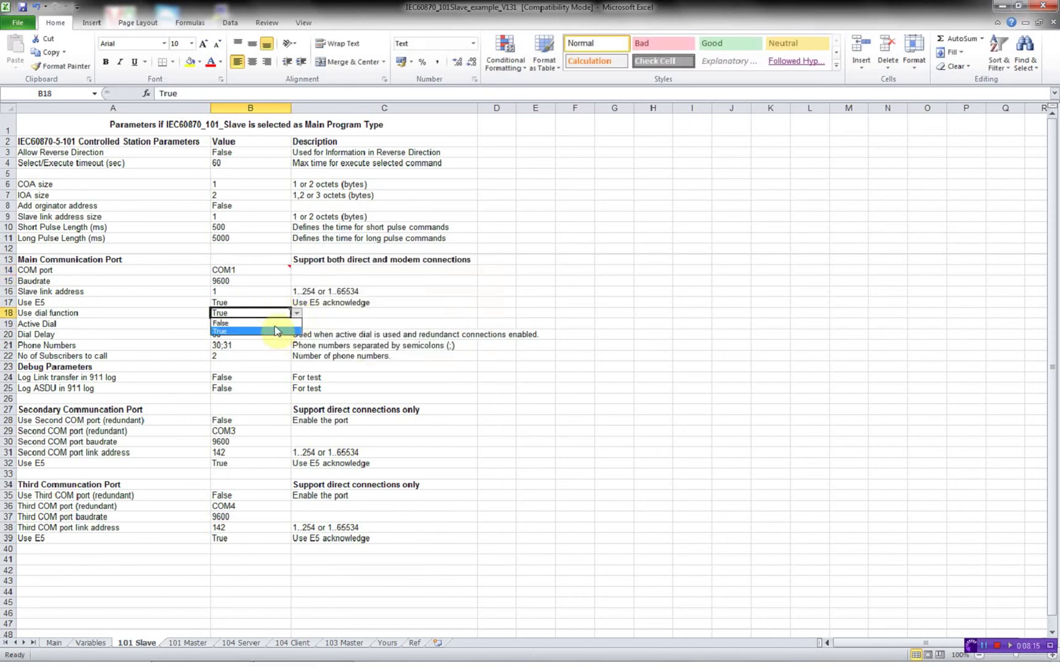
left_click(274, 323)
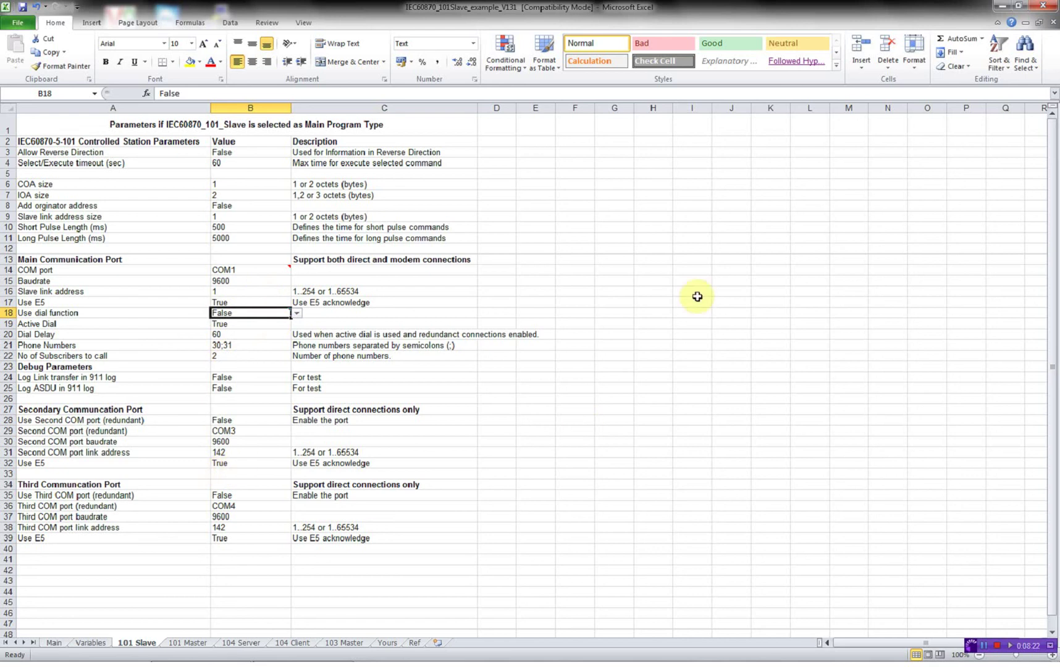
Switch to the RTU32 IEC60870 Code generator and generate the project from the active Excel sheet with Download to RTU32 enabled.
left_click(1004, 8)
double_click(169, 372)
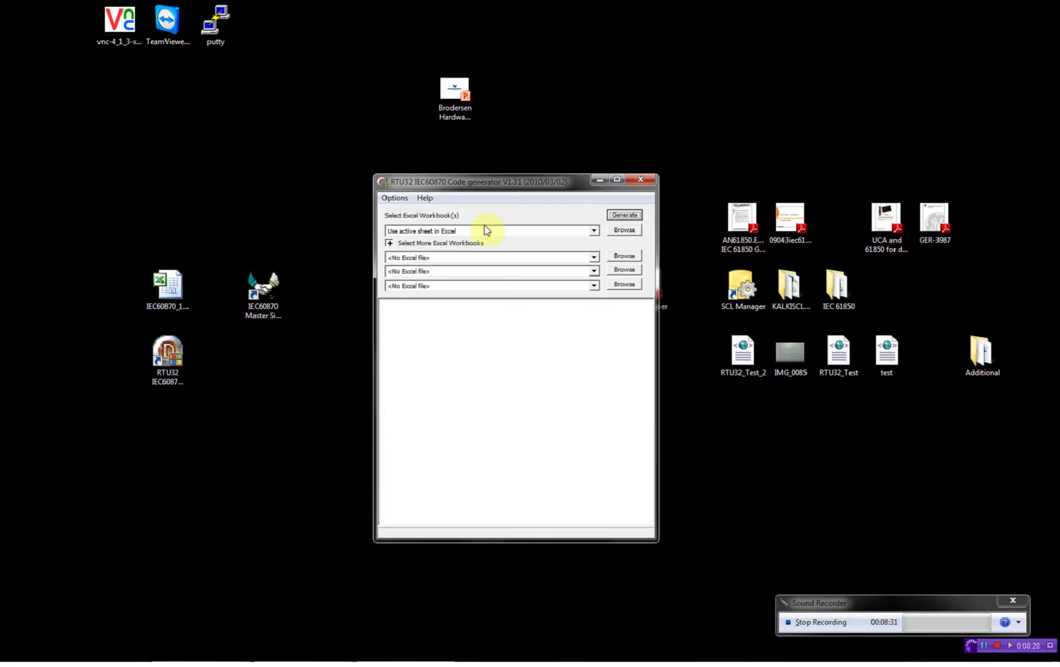
left_click(399, 198)
mouse_move(431, 213)
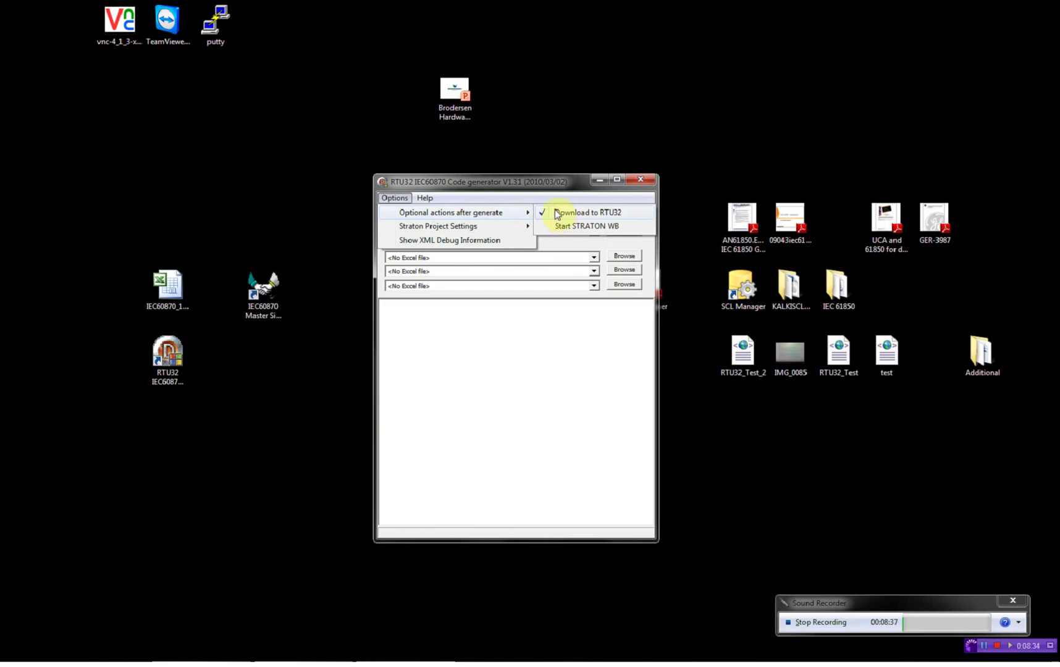
left_click(552, 185)
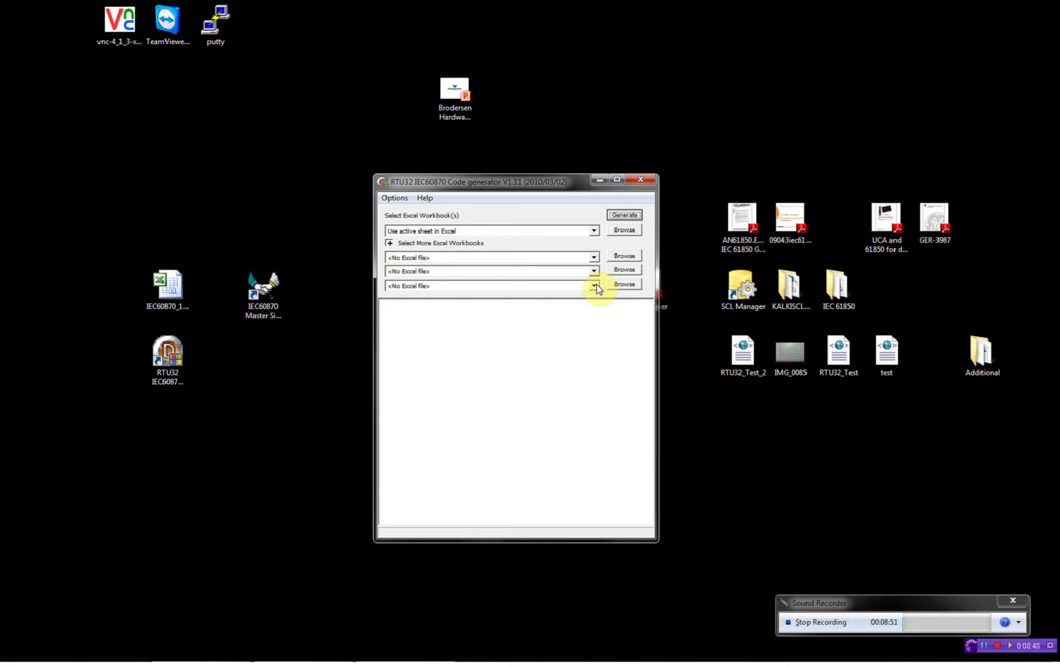
left_click(622, 215)
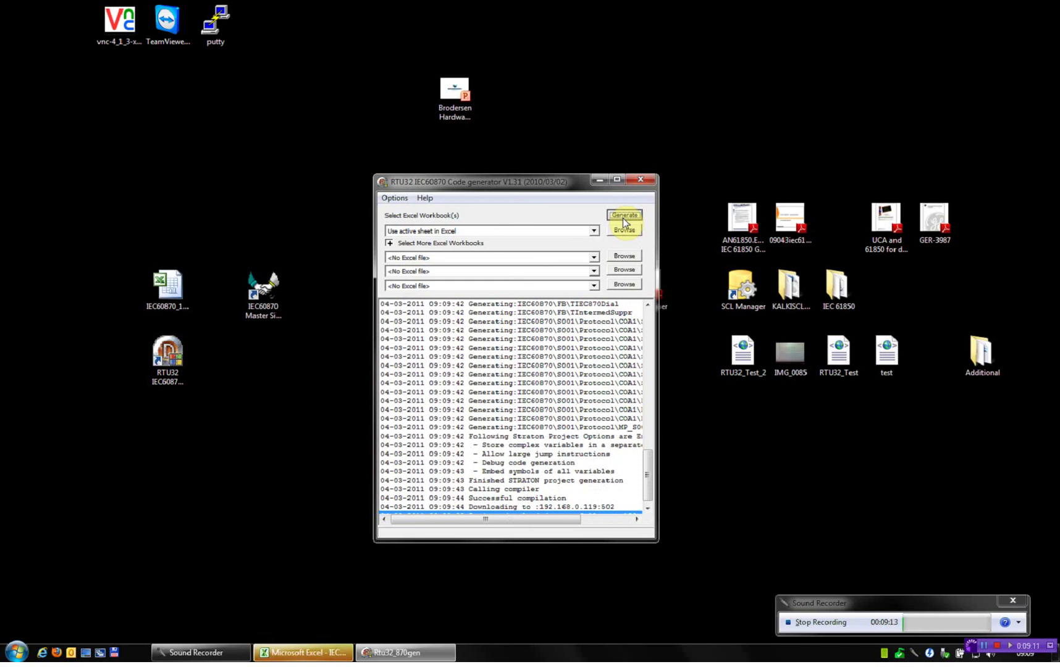
left_click(641, 179)
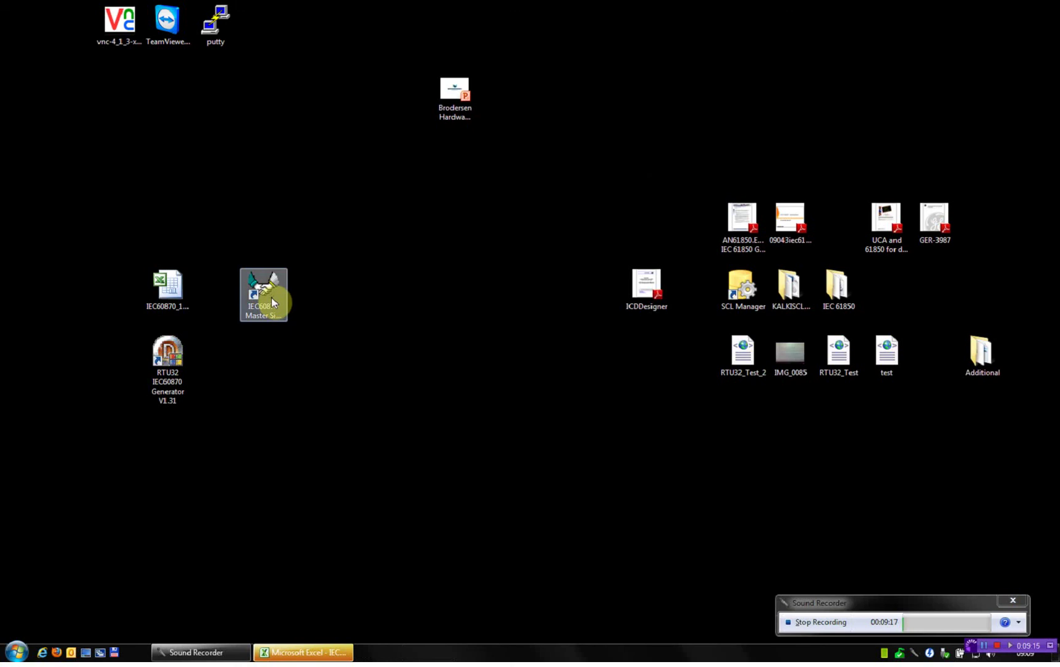
Switch to the IEC60870-5-101 Master simulation, go online as 101 Master, and send a 100 General Interrogation with the log cleared.
double_click(273, 303)
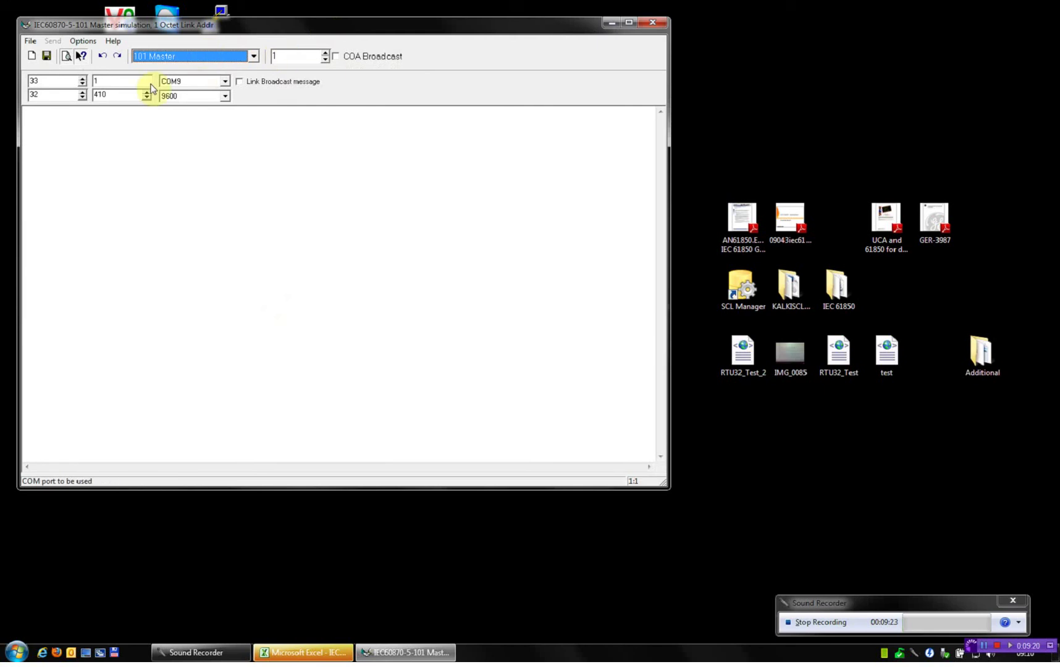
left_click(103, 60)
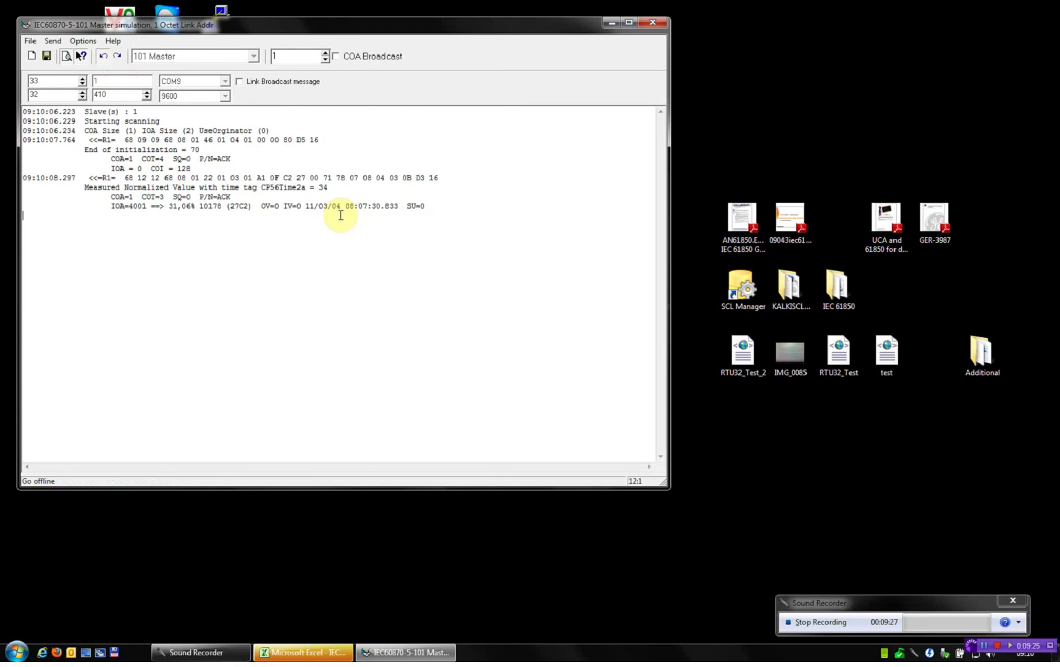
right_click(340, 216)
left_click(362, 221)
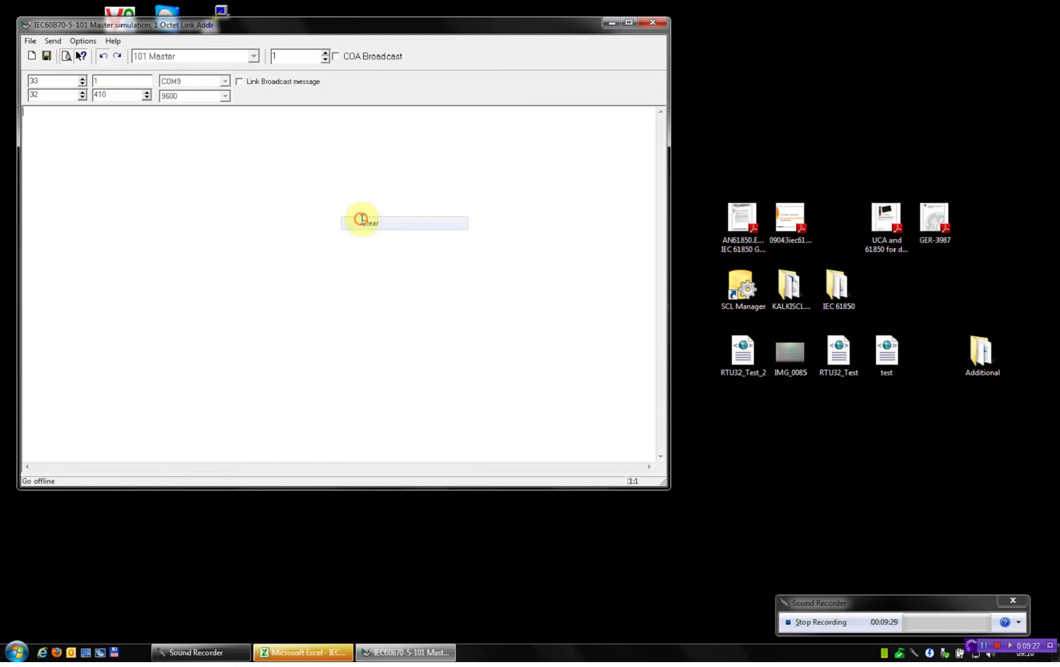
left_click(52, 41)
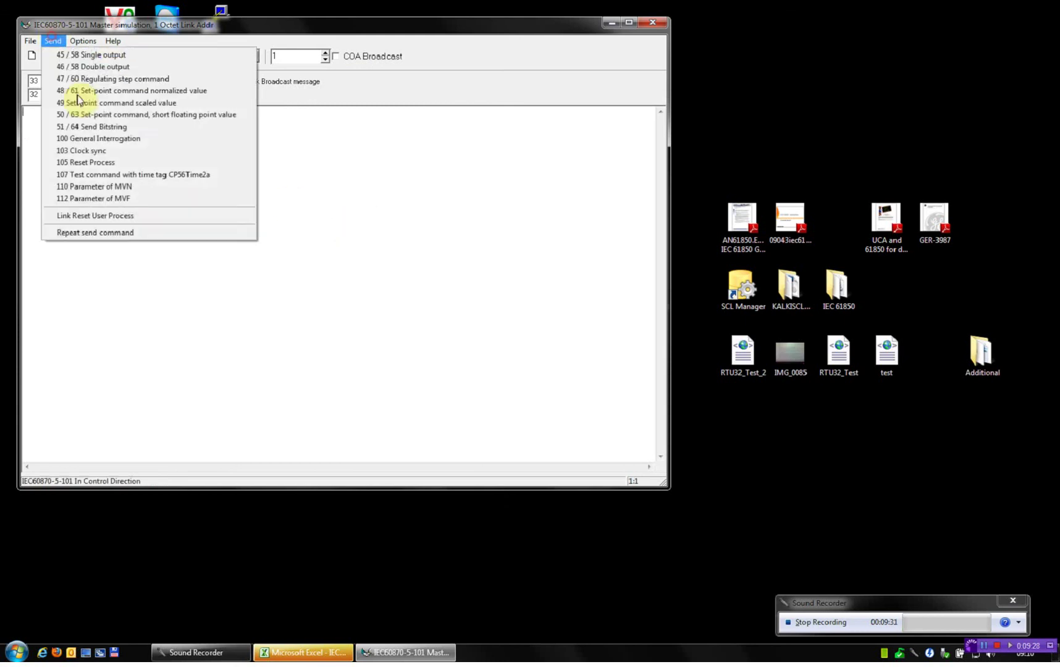
left_click(102, 138)
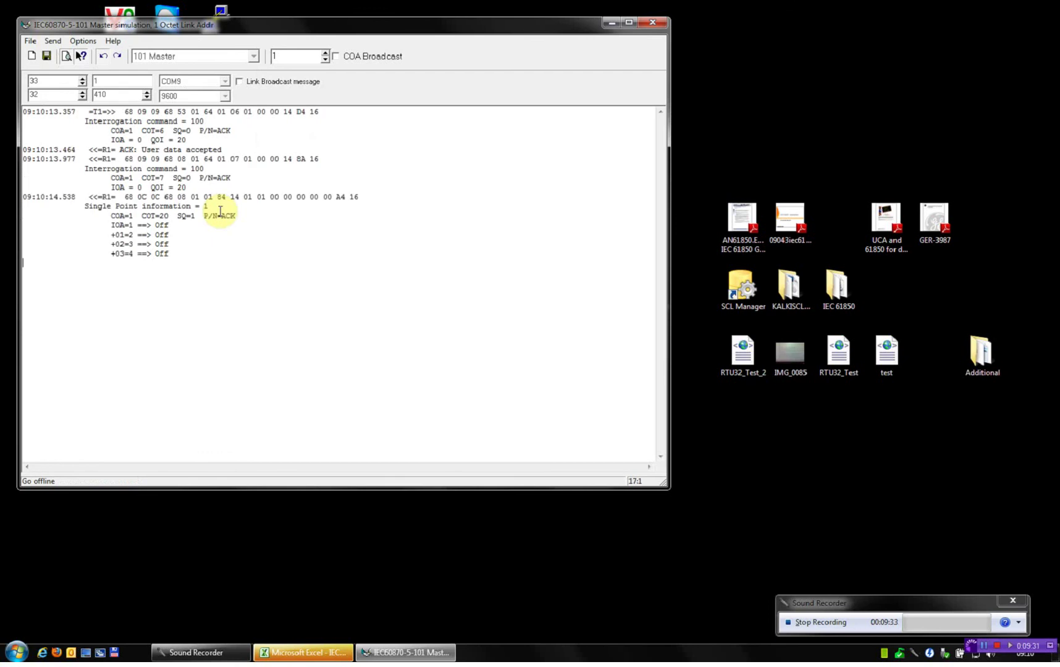
Clear the message log in the maximized simulator to monitor incoming events, and end scanning and close the simulator.
double_click(462, 26)
right_click(420, 176)
left_click(440, 183)
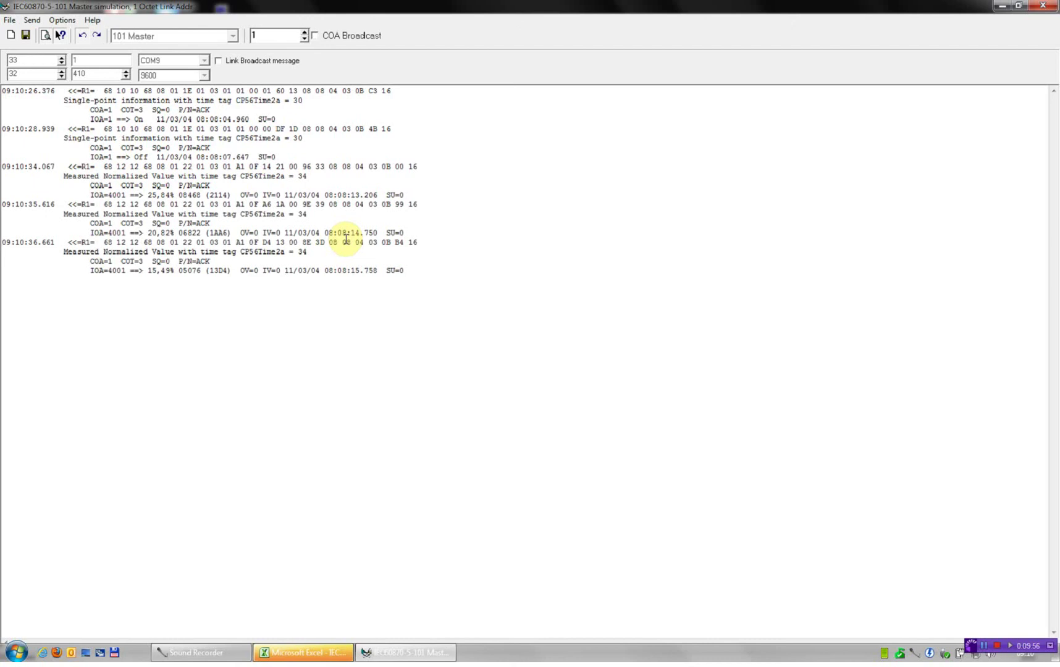
left_click(83, 37)
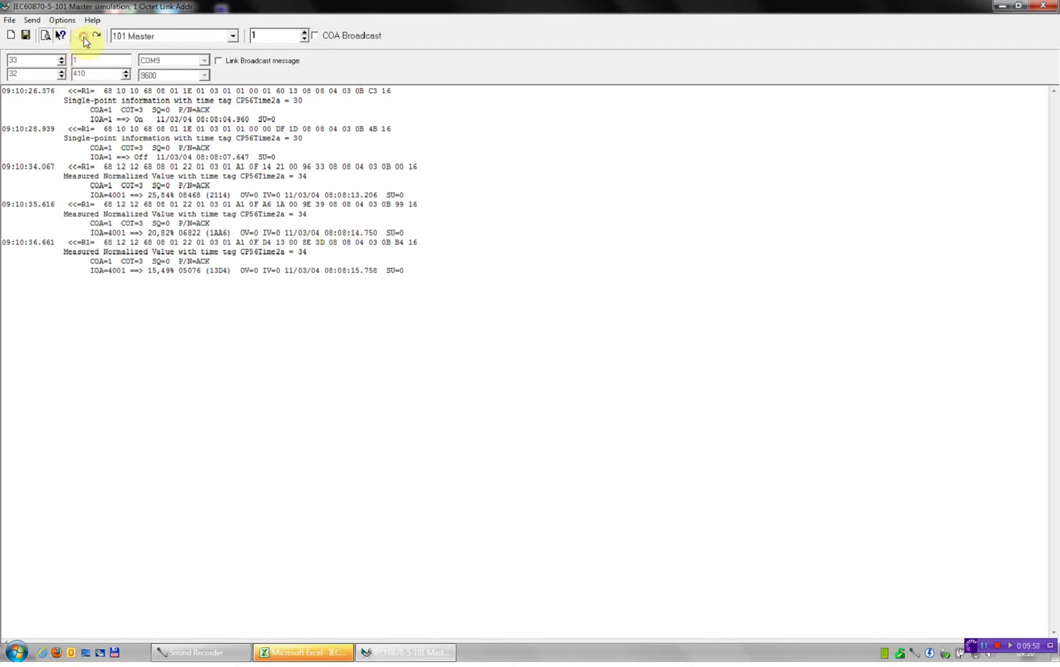
left_click(1047, 5)
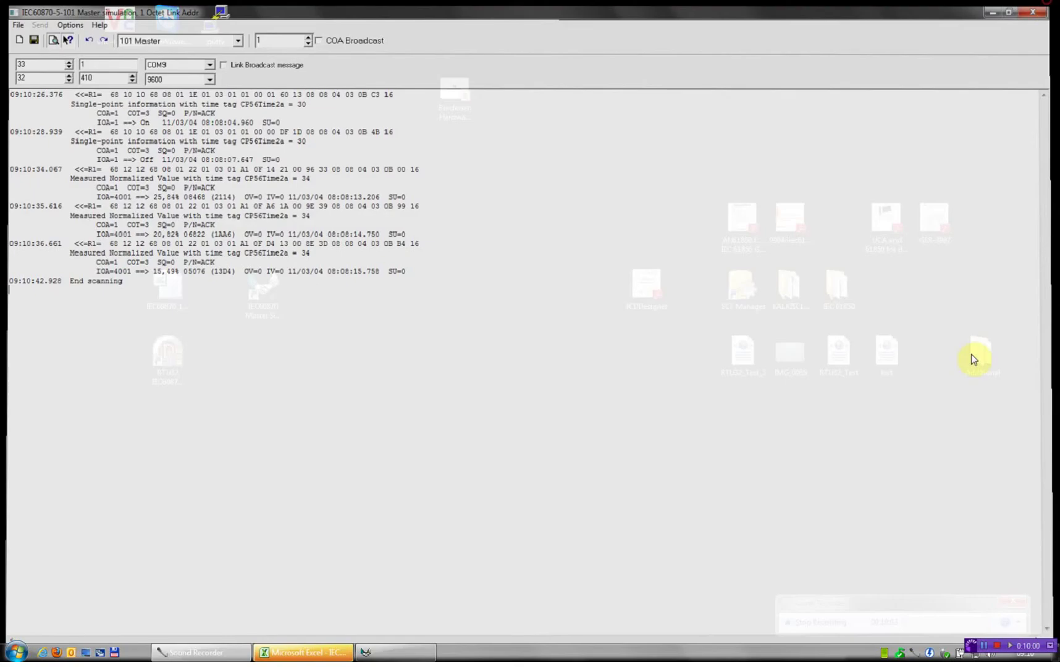